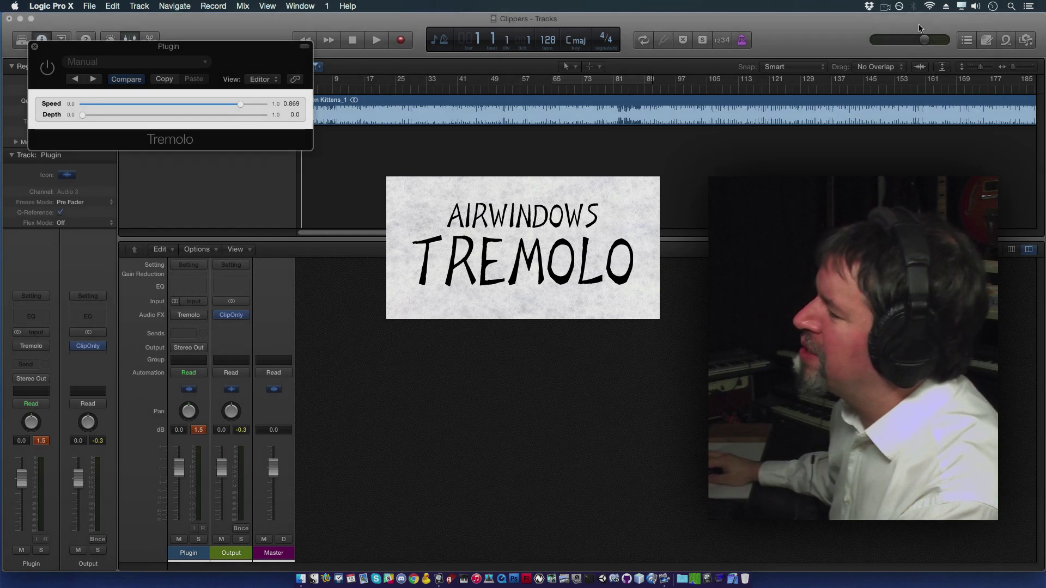
Start playback, enable the Airwindows Tremolo plug-in, and raise its Depth to 0.396, continuing up to 0.948.
left_click(375, 39)
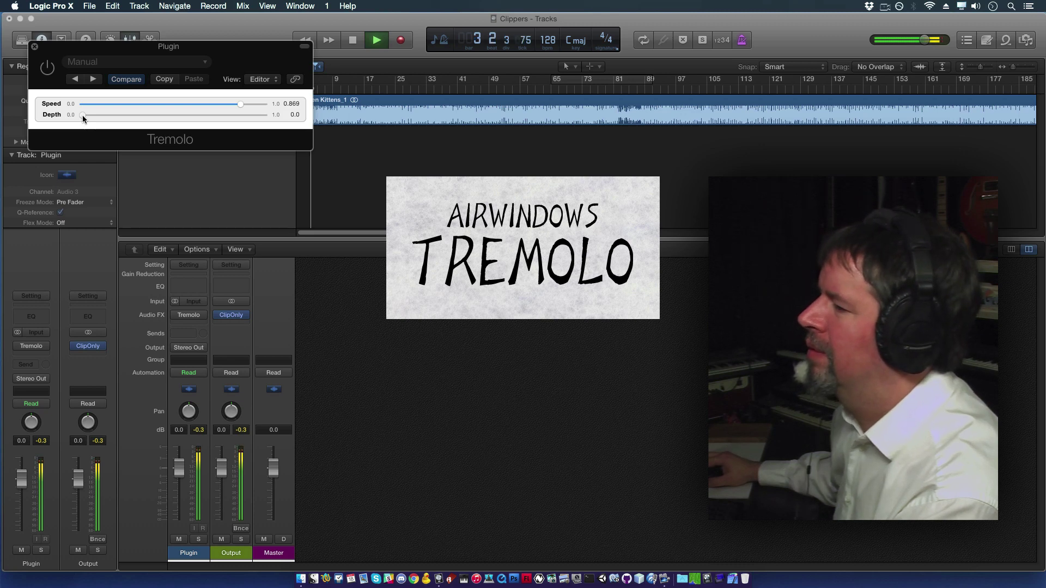
mouse_move(83, 115)
left_mouse_down()
mouse_move(141, 116)
mouse_move(75, 119)
left_mouse_up()
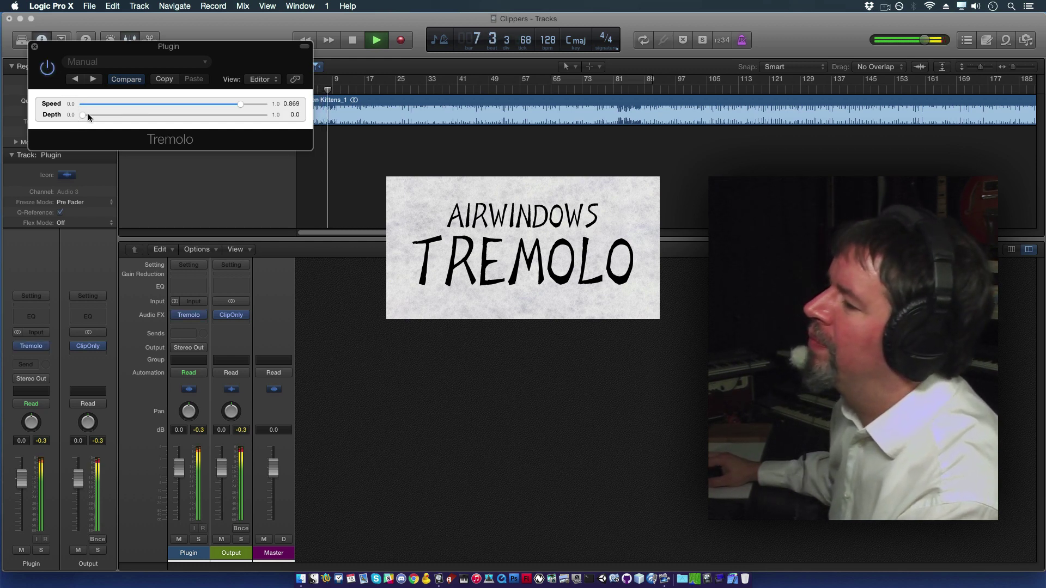
left_click_drag(85, 114, 154, 123)
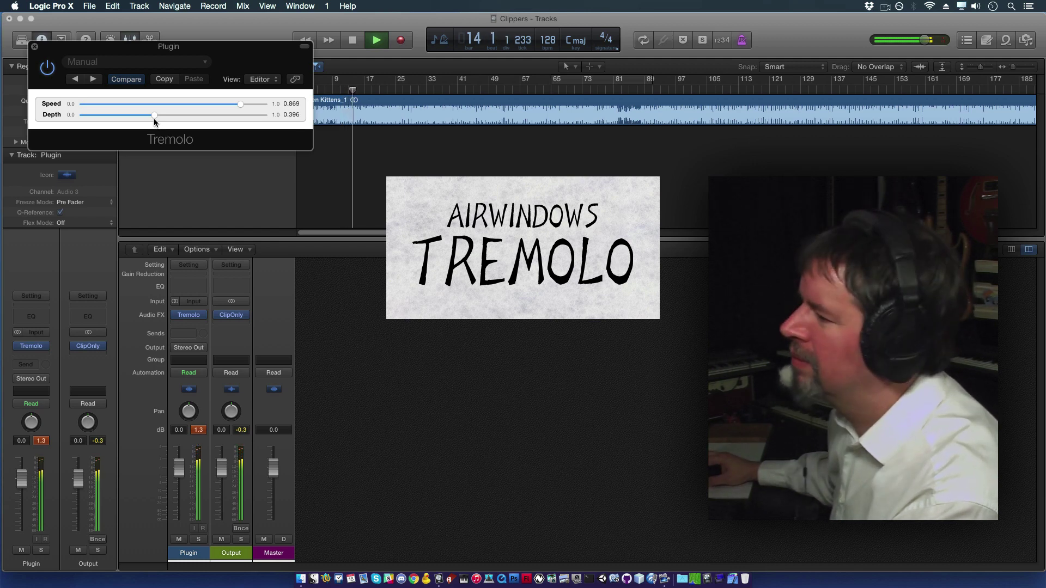
left_click_drag(154, 115, 254, 116)
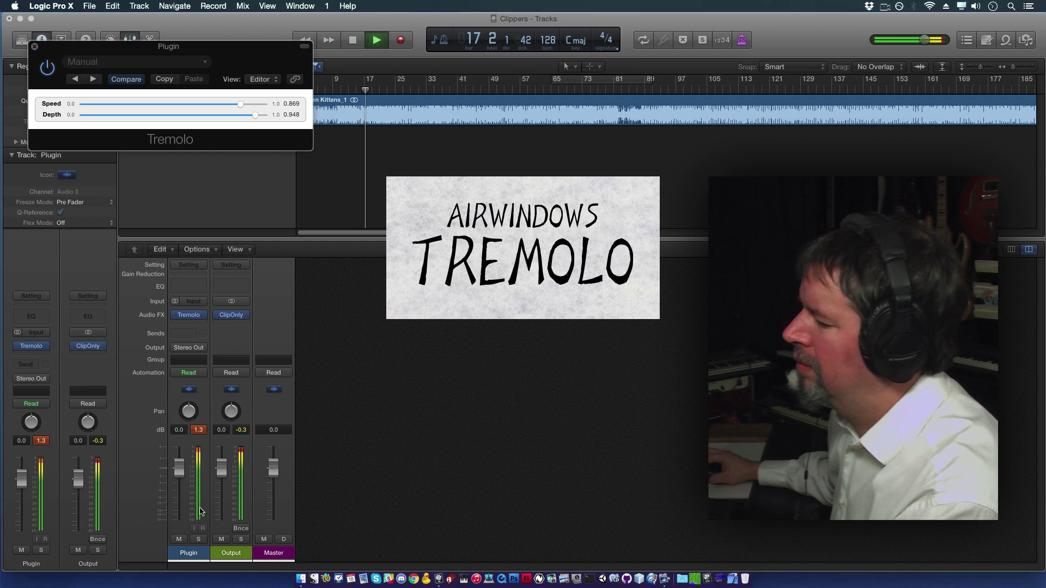
Lower the Plugin channel's volume fader to -1.7 dB and reset its peak level display.
left_click_drag(180, 475, 180, 480)
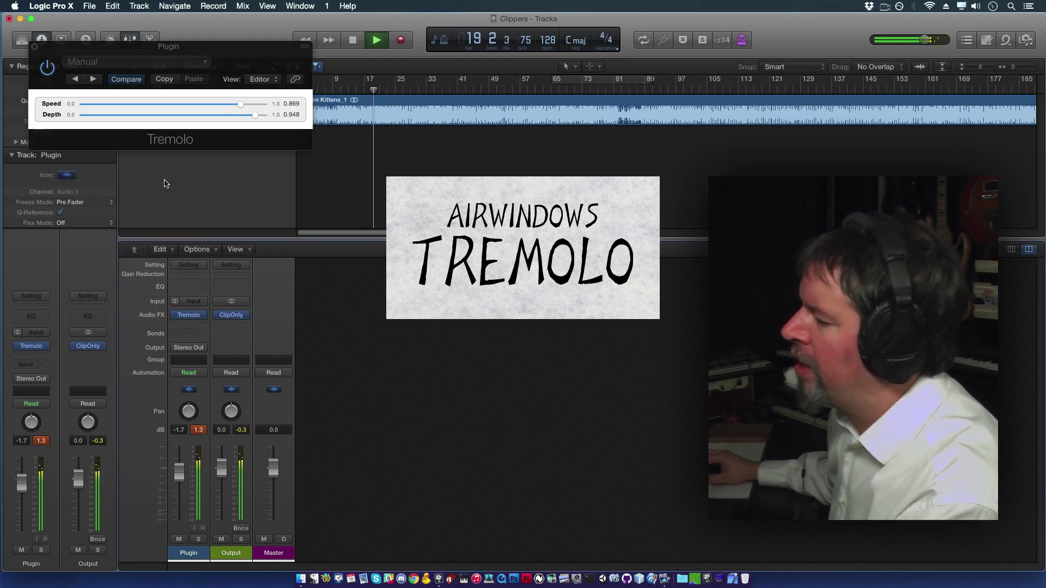
left_click(200, 431)
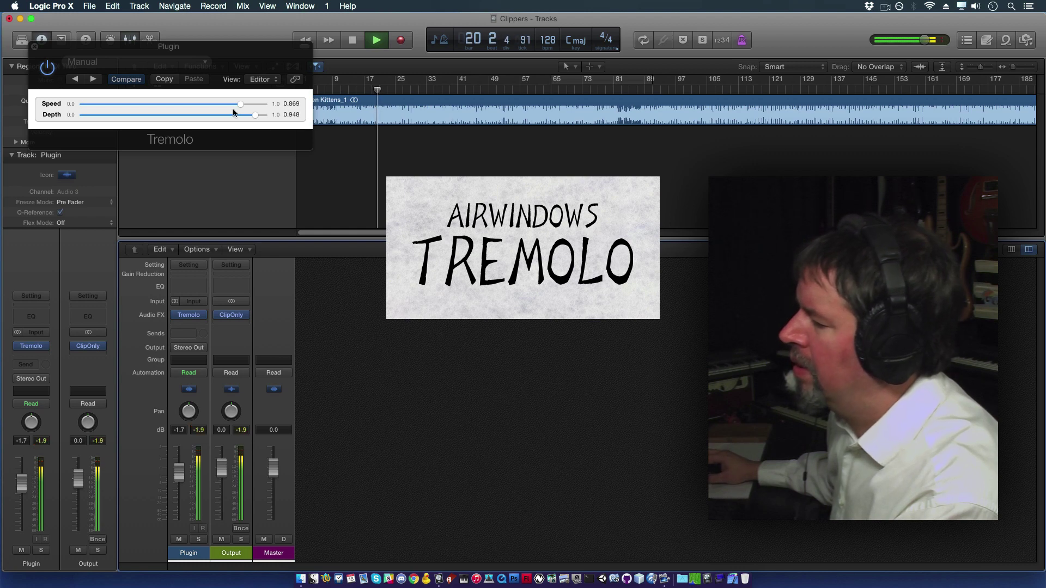
Audition the Tremolo with Speed at 1.0, bringing Depth down to 0.174.
left_click_drag(256, 116, 162, 120)
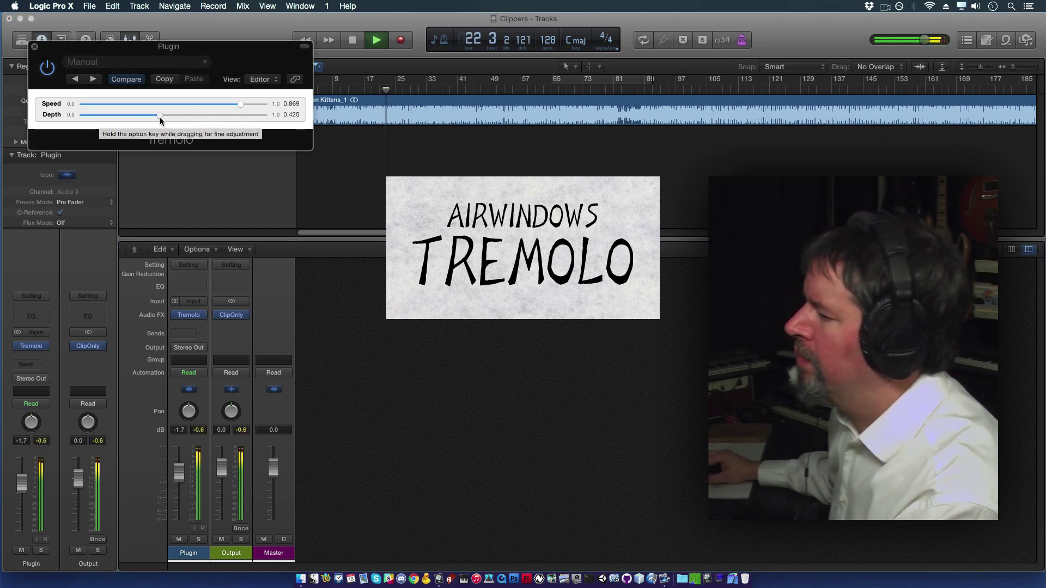
left_click_drag(240, 104, 265, 104)
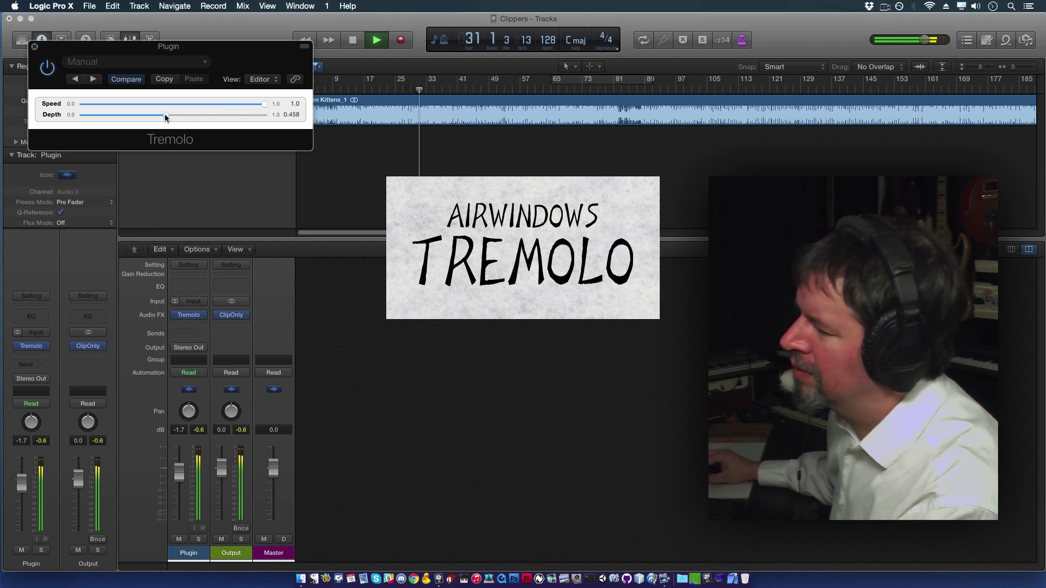
left_click_drag(165, 117, 115, 116)
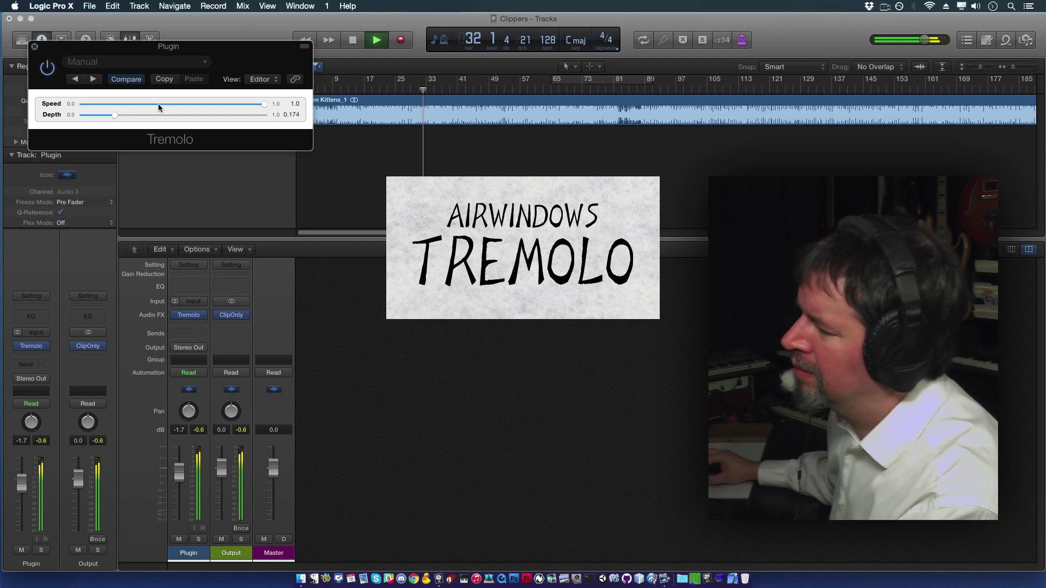
Slow the Tremolo's Speed to 0.791 and 0.745 while raising Depth in stages to 0.687.
left_click_drag(264, 104, 226, 104)
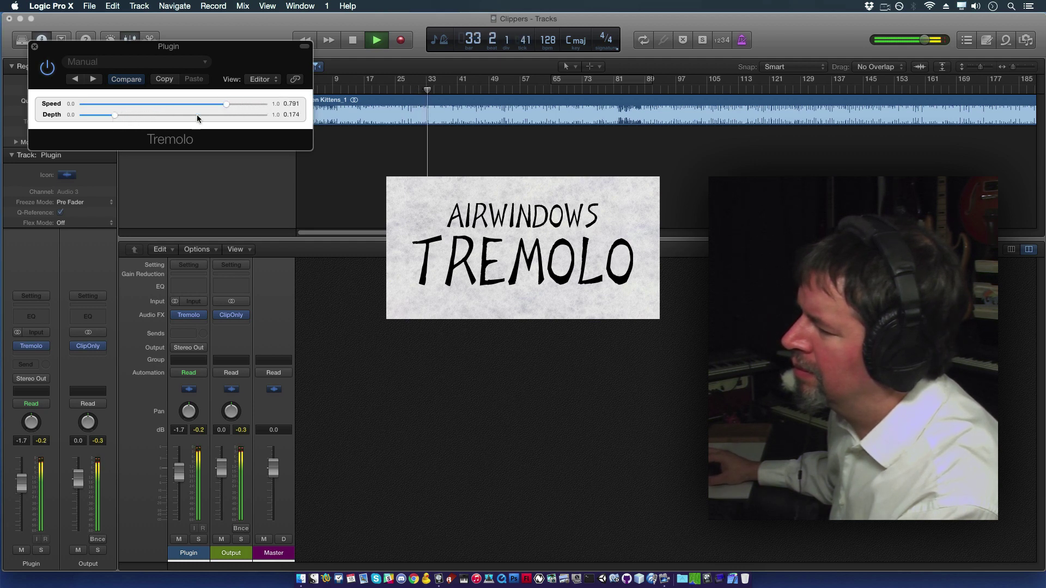
left_click_drag(115, 117, 133, 117)
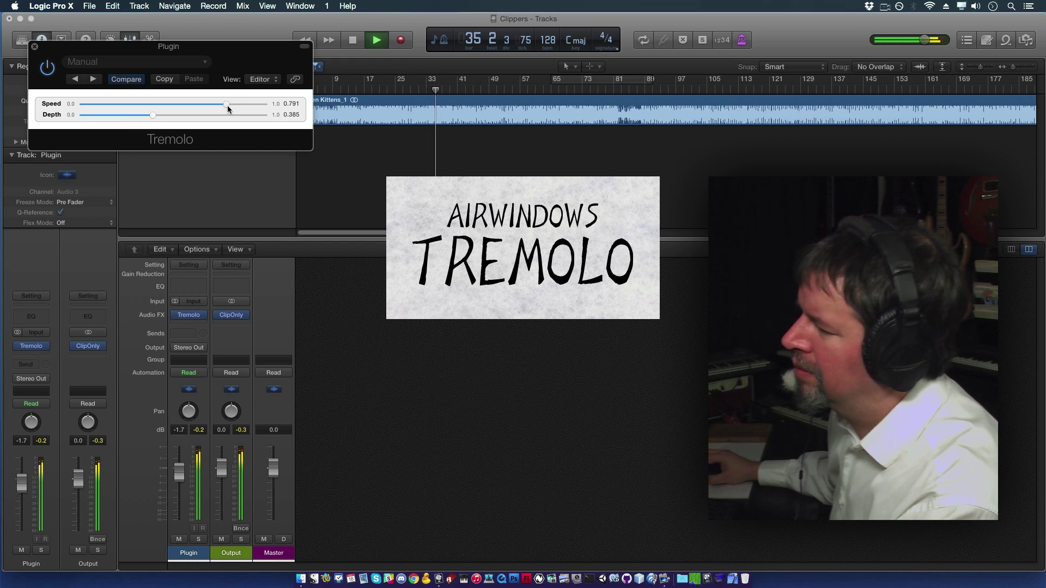
left_click_drag(227, 105, 178, 117)
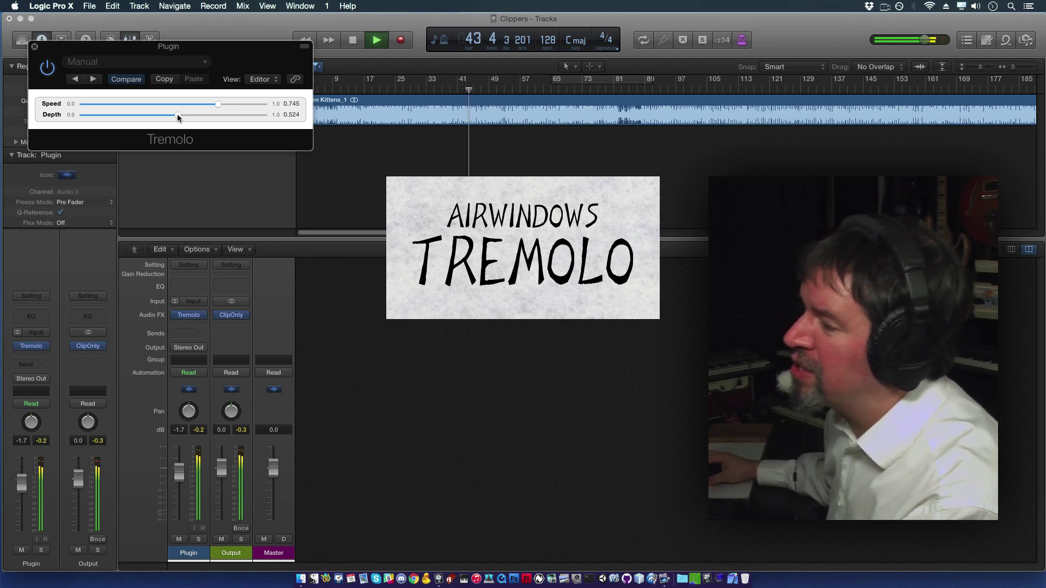
left_click_drag(179, 117, 205, 114)
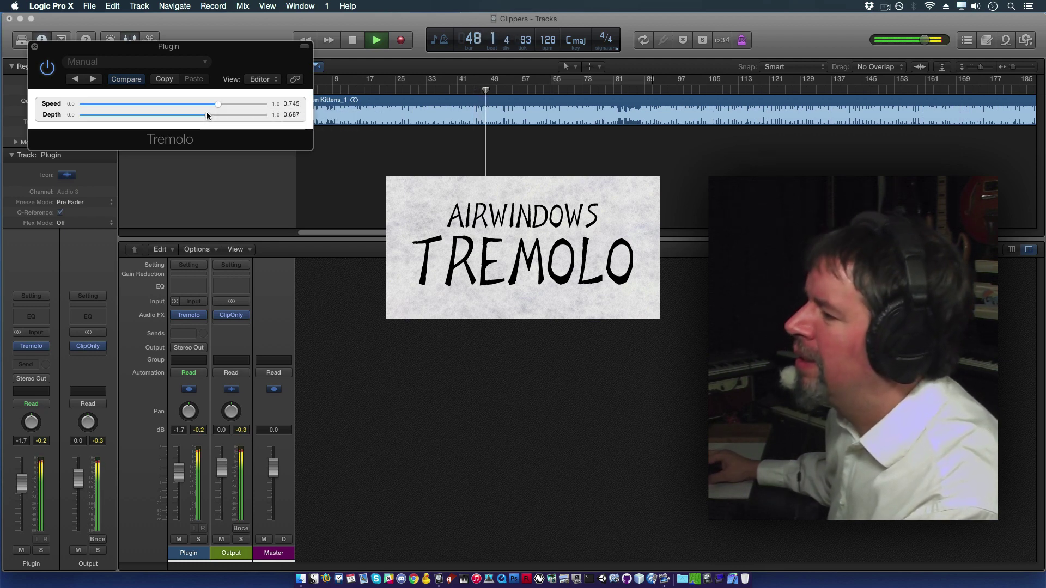
Audition full Depth of 1.0 with the Tremolo's Speed at 0.084, 0.133 and 0.806.
left_click_drag(207, 116, 94, 111)
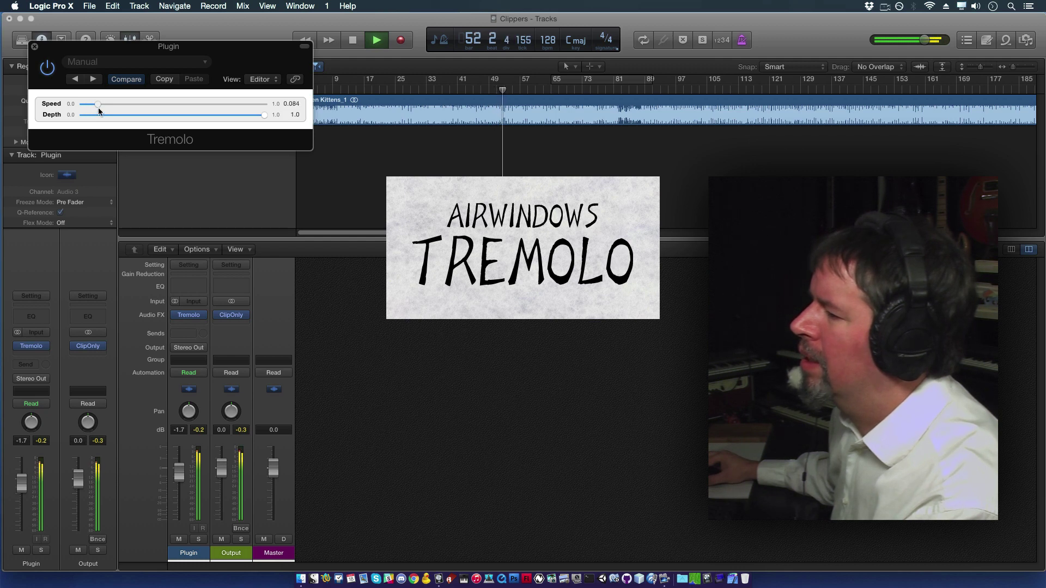
left_click_drag(106, 109, 108, 109)
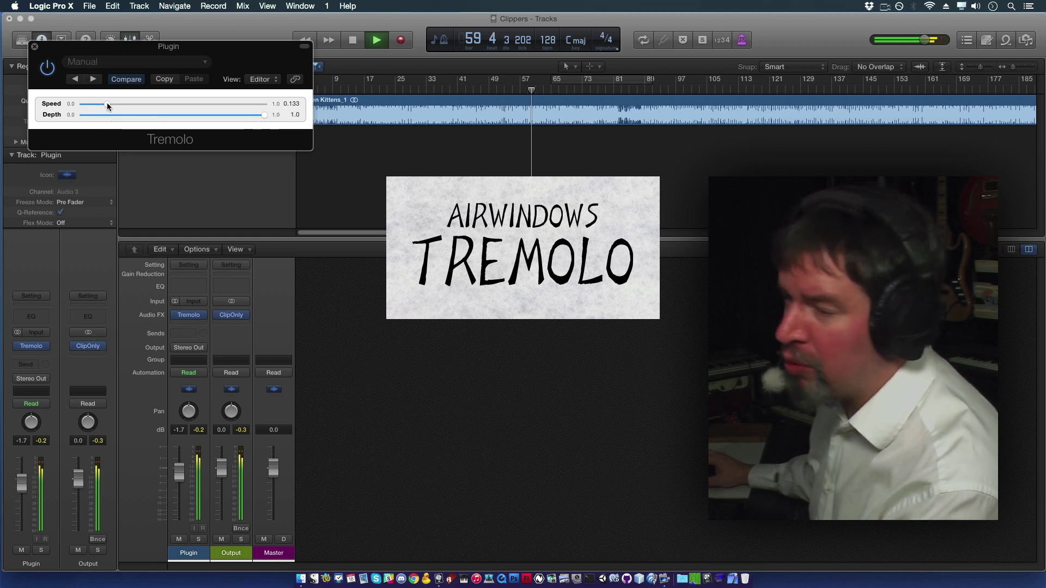
left_click_drag(107, 102, 209, 107)
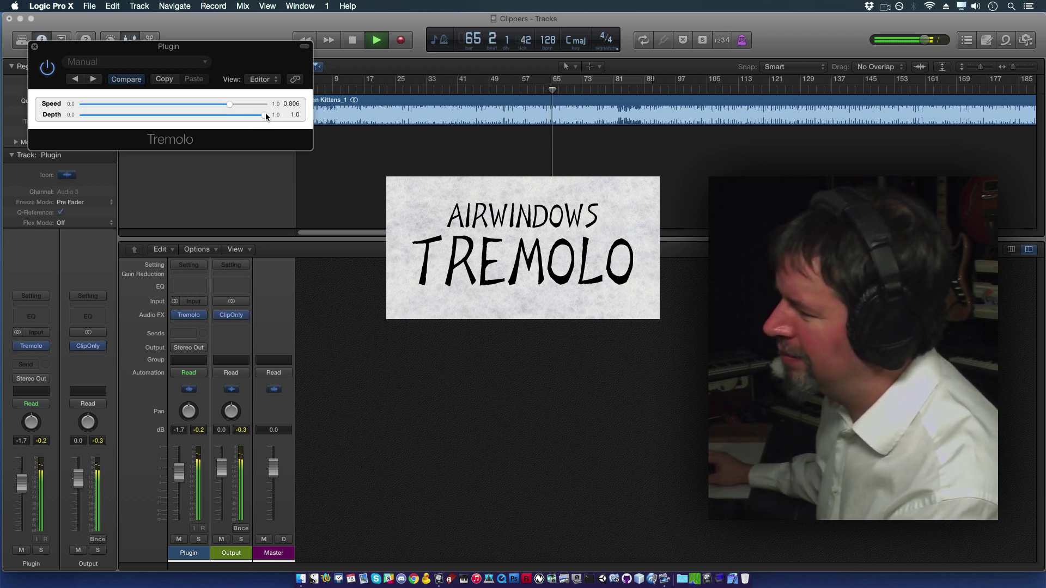
Bring the Tremolo's Speed down to 0.666 and compare Depth settings of 0.0, 0.493, 0.957 and 0.32.
left_click_drag(263, 117, 244, 107)
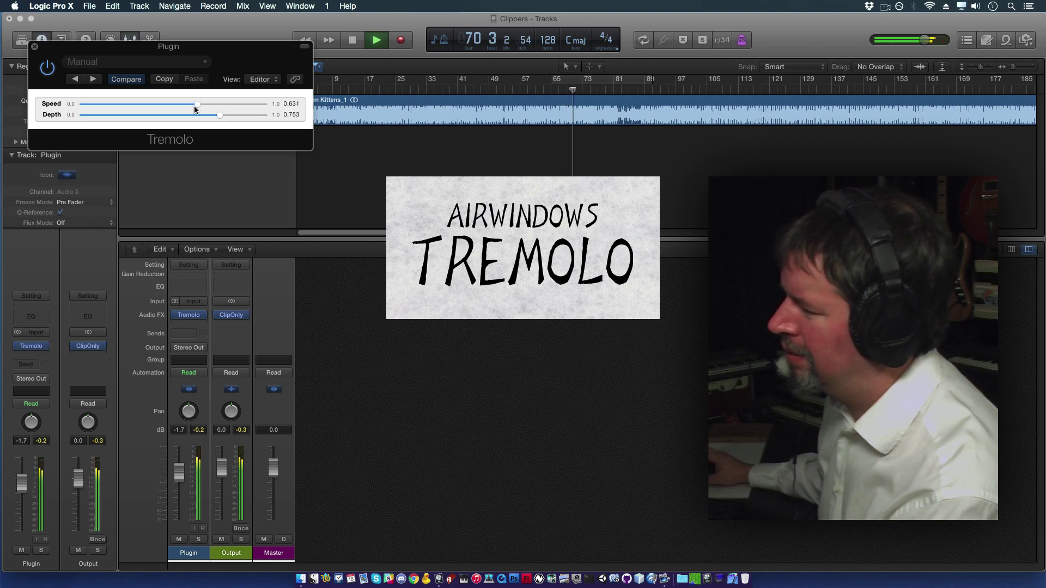
left_click_drag(217, 114, 161, 118)
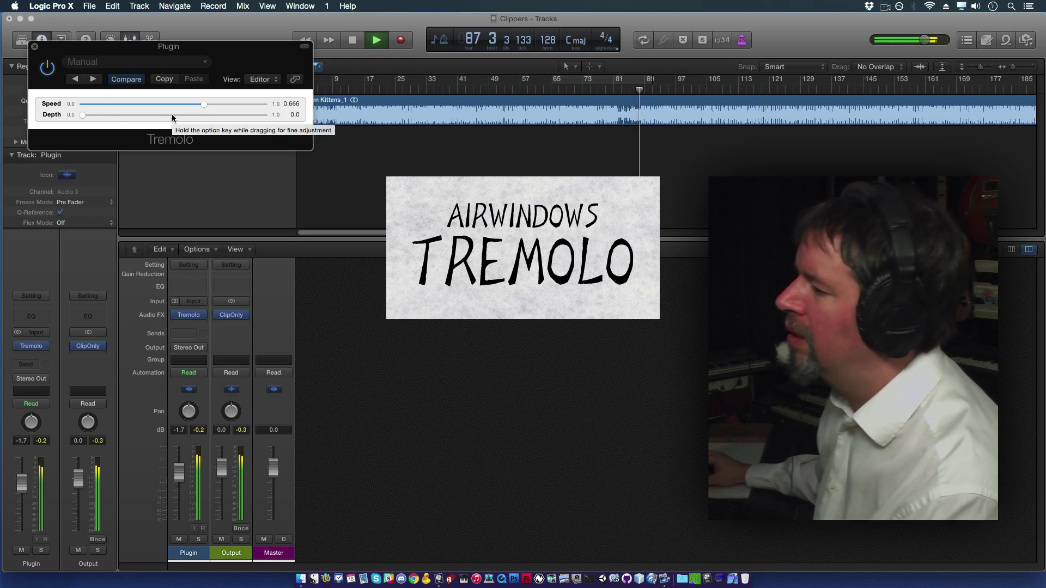
left_click(172, 114)
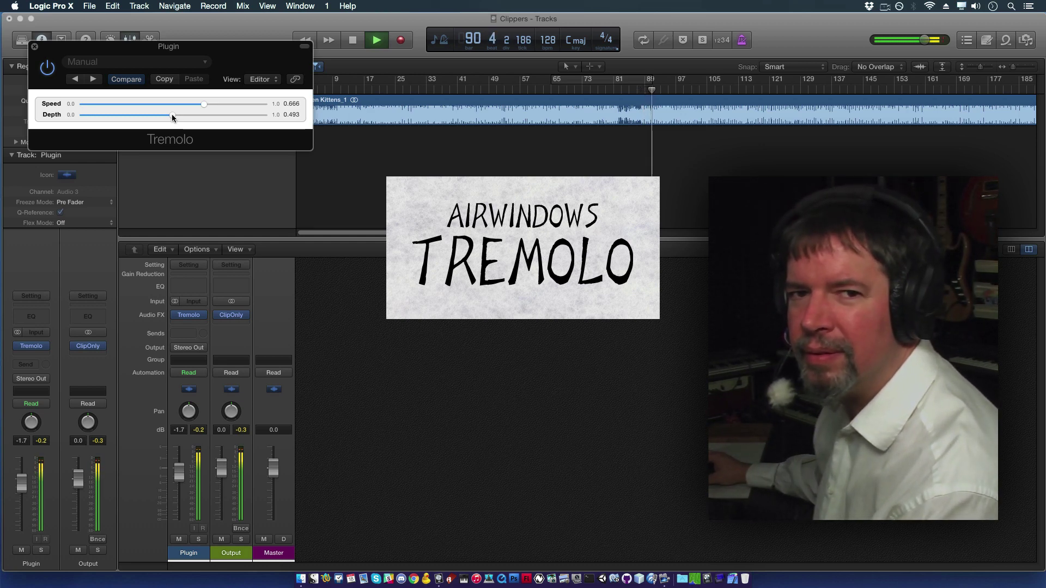
left_click(254, 115)
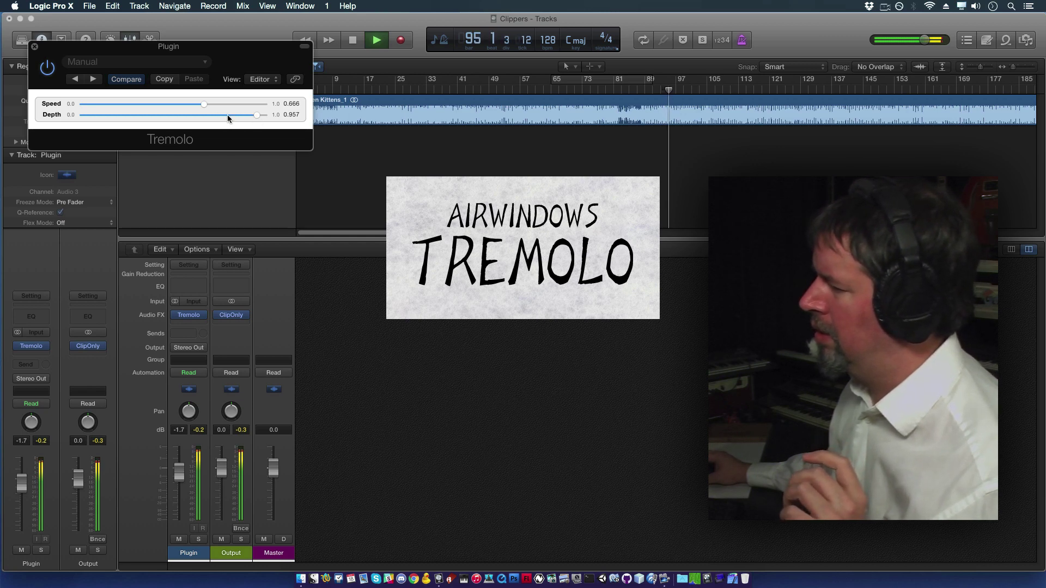
left_click(229, 115)
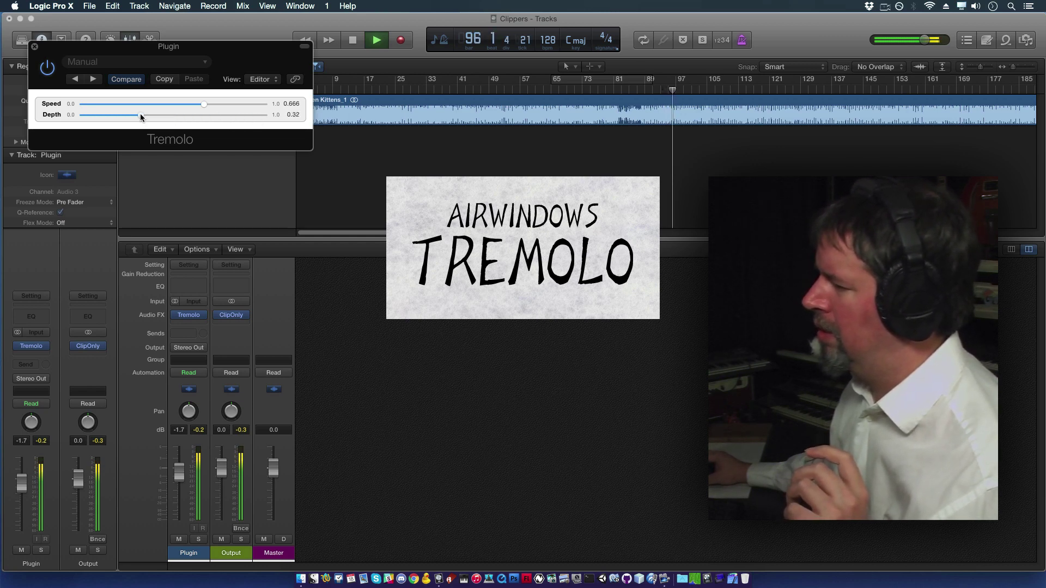
Set the Tremolo's Speed to 0.868 and compare Depth settings of 0.296, 0.701, 0.946, 0.501 and 0.49.
left_click_drag(141, 116, 161, 117)
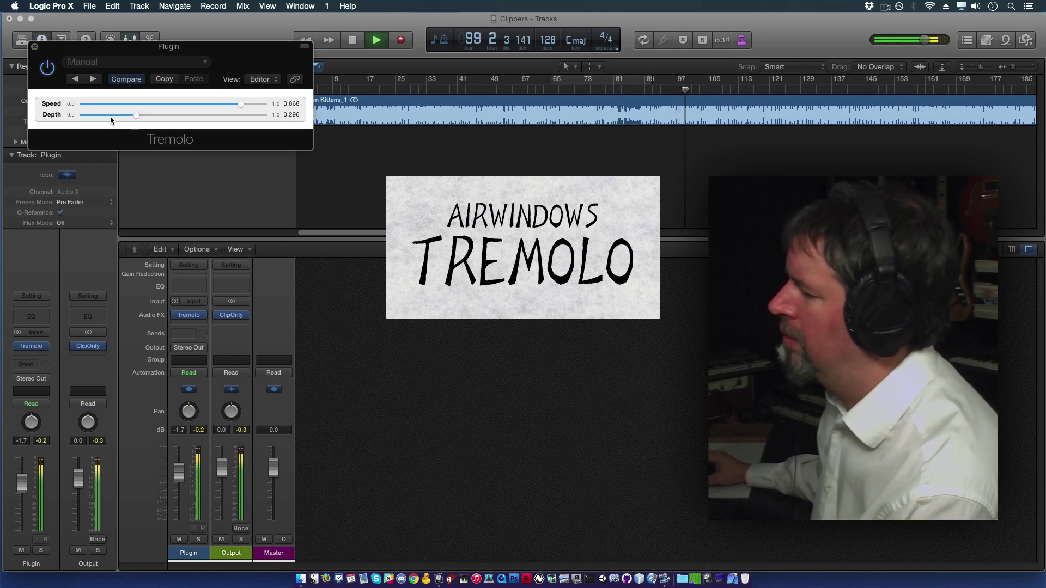
left_click_drag(134, 117, 210, 116)
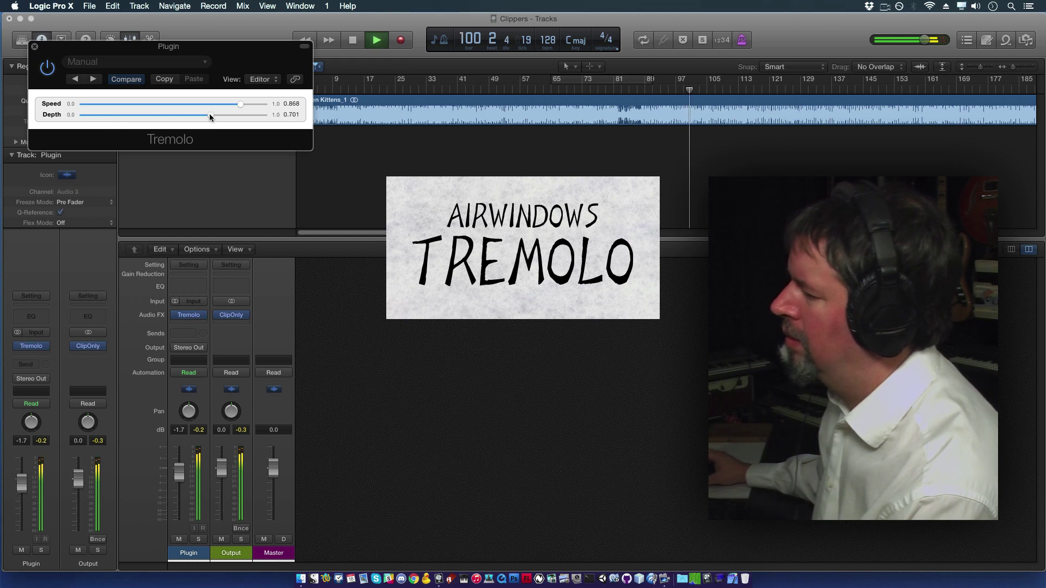
left_click(252, 116)
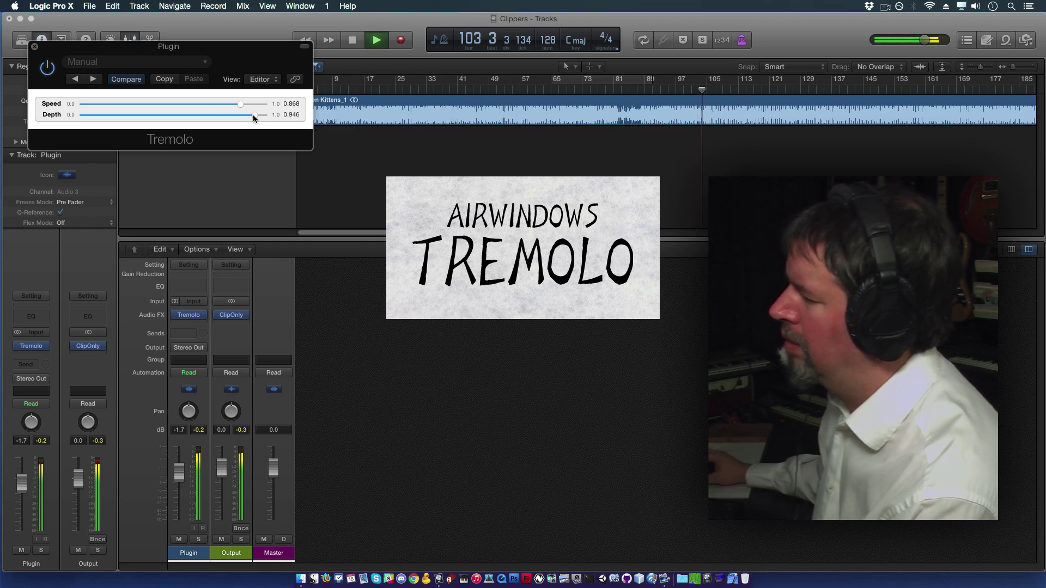
left_click(173, 115)
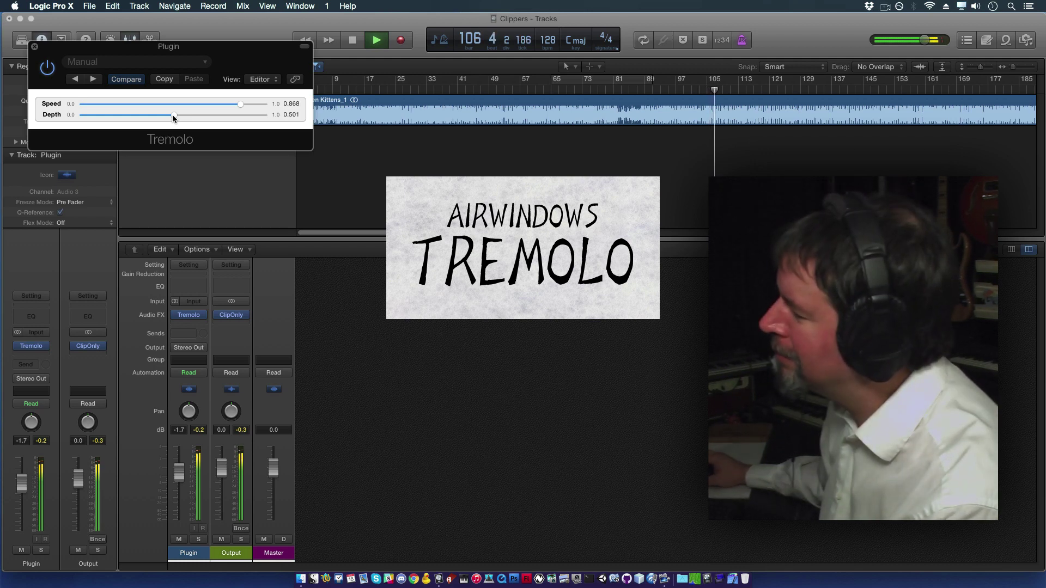
mouse_move(156, 114)
left_mouse_down()
mouse_move(138, 114)
mouse_move(185, 120)
mouse_move(171, 113)
left_mouse_up()
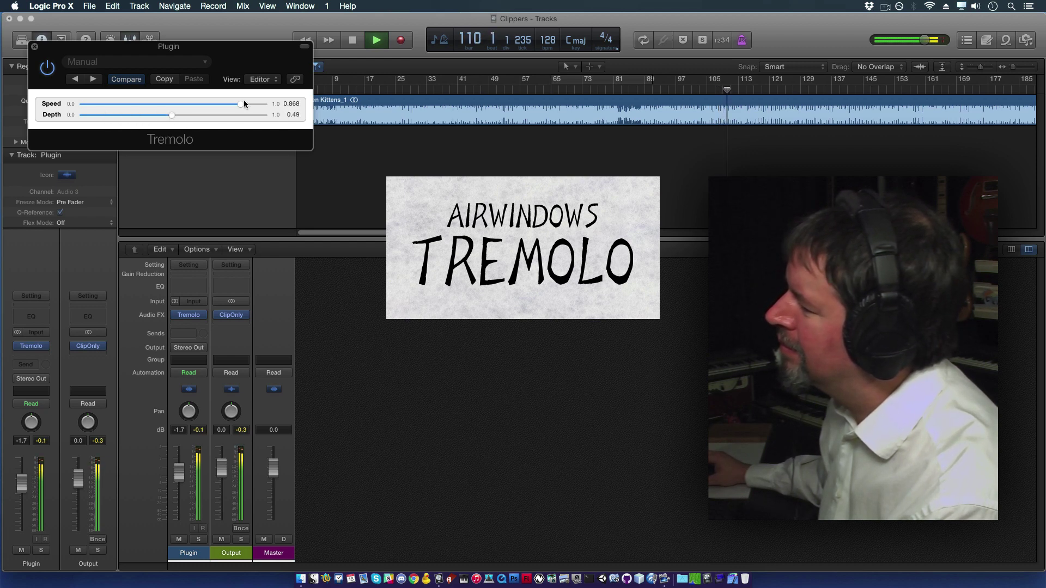
Raise both the Speed and Depth of the Tremolo to their maximum of 1.0.
left_click_drag(259, 102, 264, 104)
left_click(264, 115)
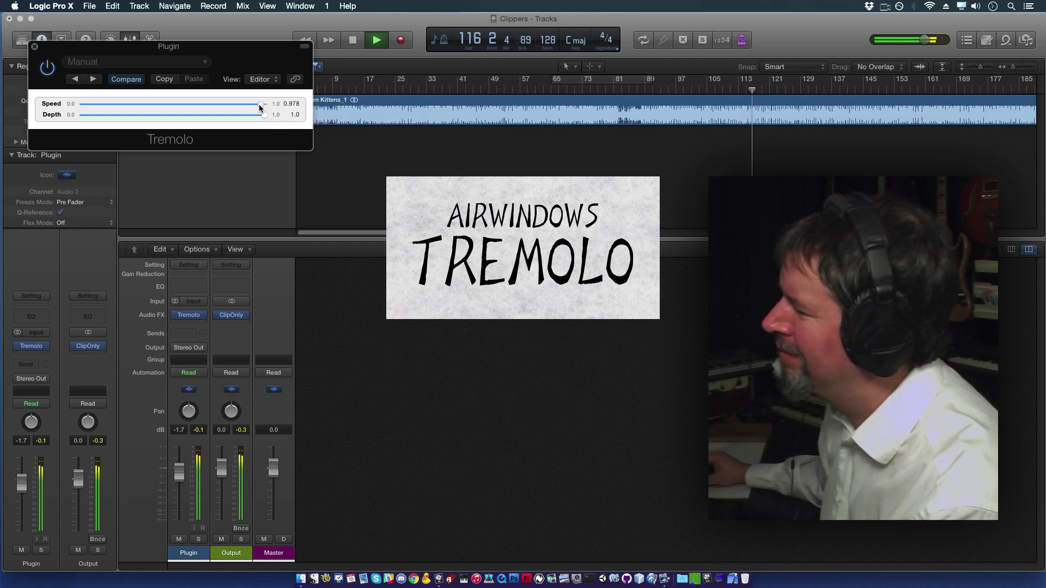
mouse_move(259, 104)
left_mouse_down()
mouse_move(185, 115)
mouse_move(242, 116)
left_mouse_up()
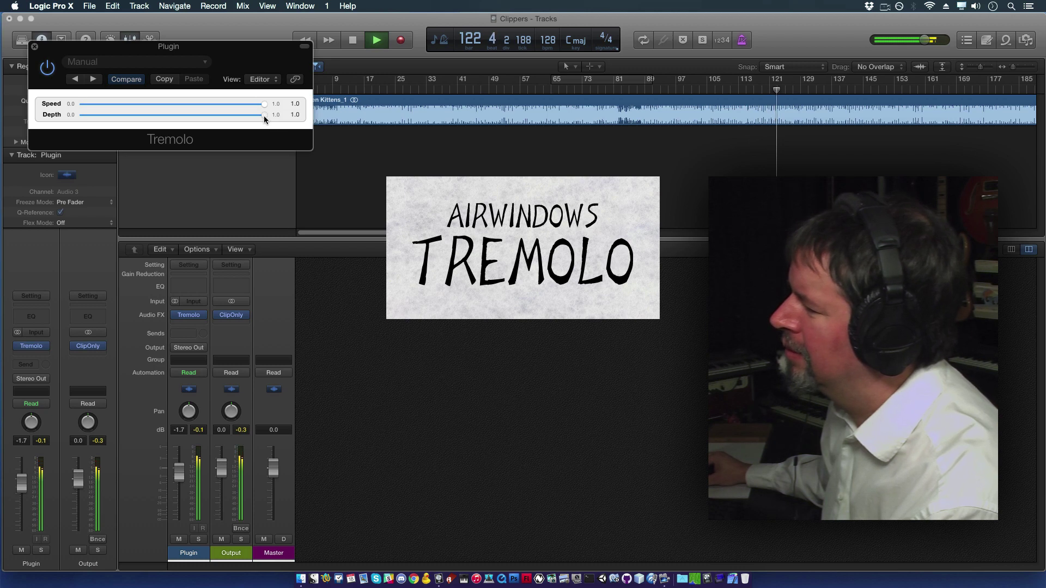
Reduce the Tremolo's Depth to 0.0 and stop playback.
left_click_drag(263, 116, 83, 121)
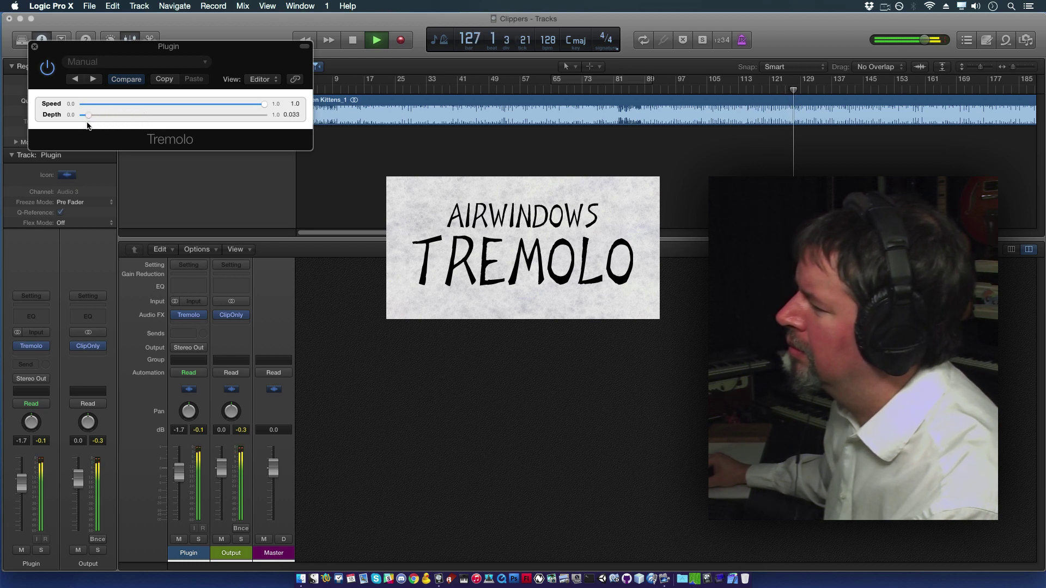
left_click(354, 41)
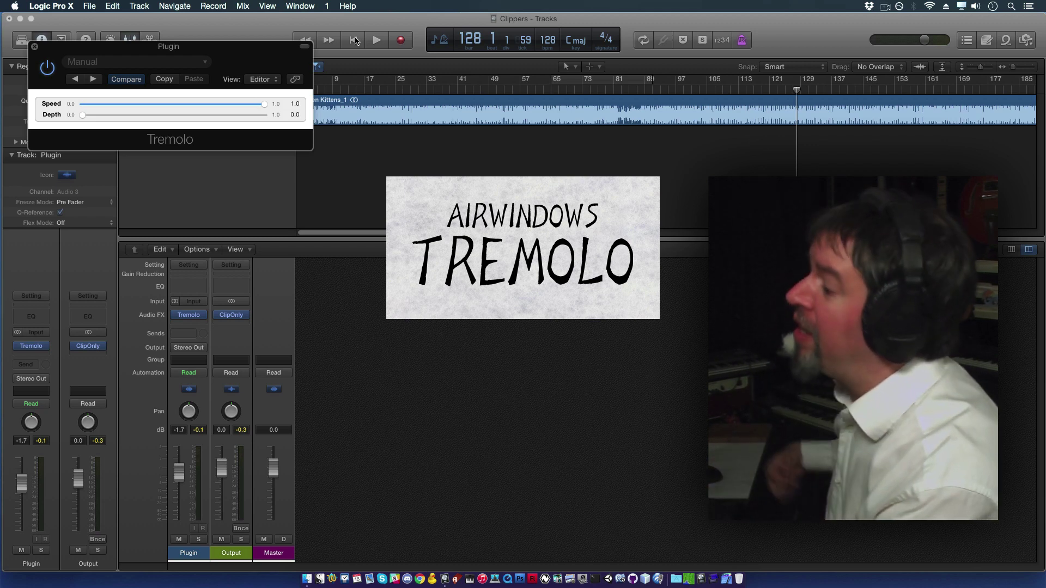
Insert Logic's own stereo Tremolo modulation effect on the Plugin channel, below the Airwindows Tremolo.
left_click(204, 323)
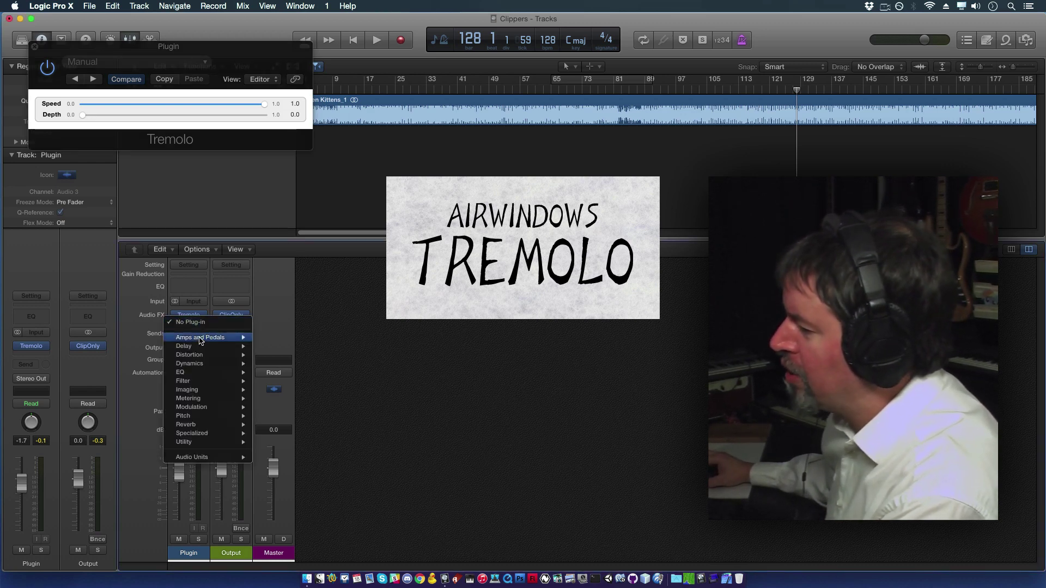
mouse_move(196, 360)
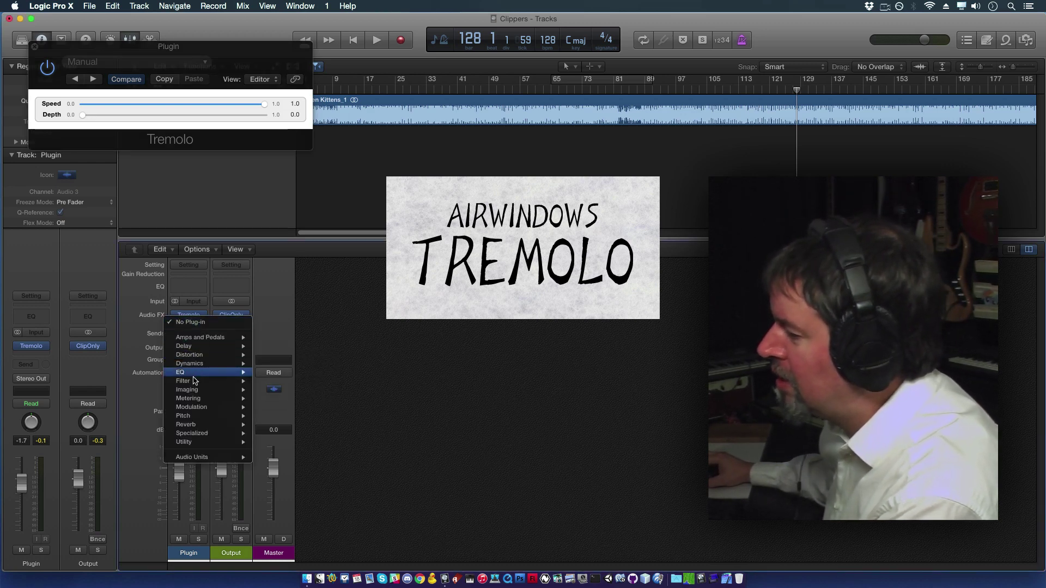
mouse_move(193, 408)
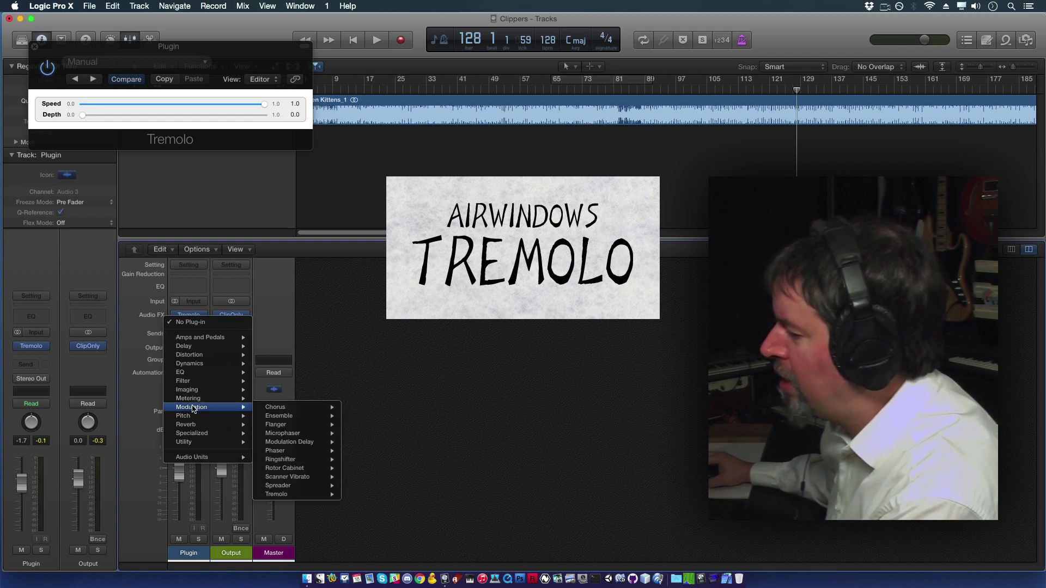
mouse_move(286, 494)
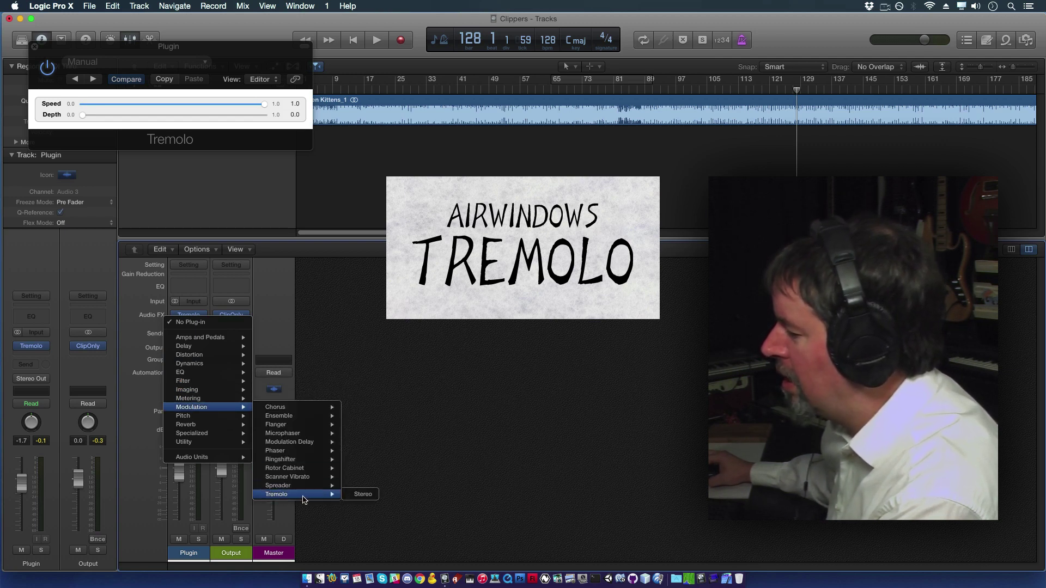
left_click(368, 499)
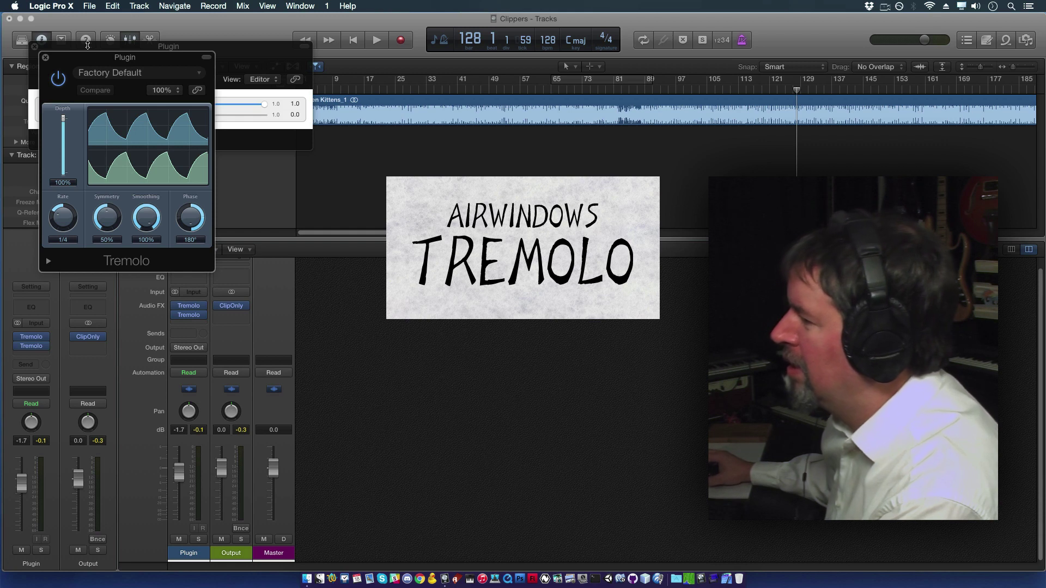
Place Logic's Tremolo window below the Airwindows Tremolo, bypass the Airwindows plug-in and start playback from bar 18.
left_click_drag(75, 61, 72, 158)
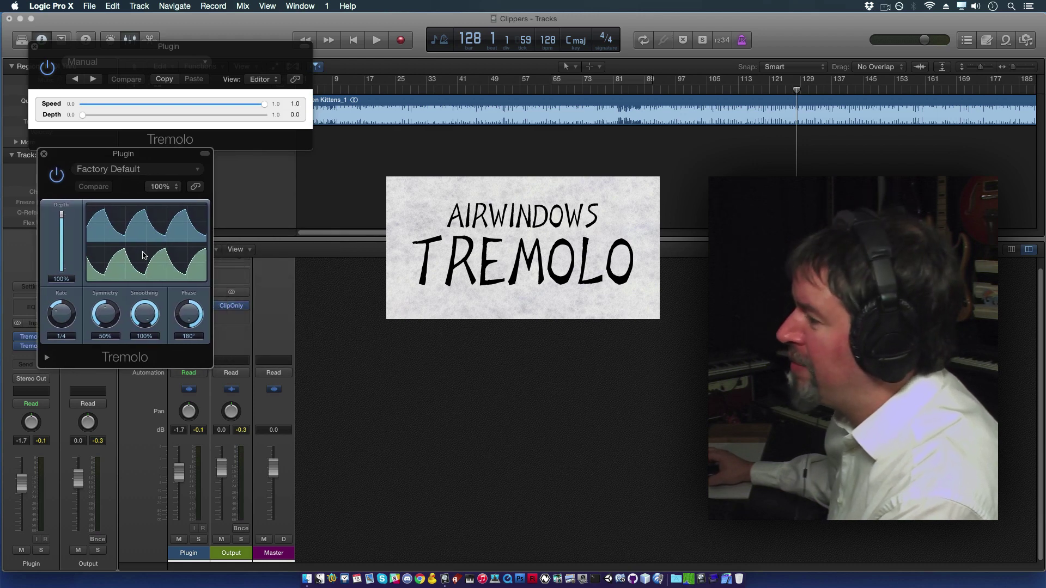
left_click(47, 67)
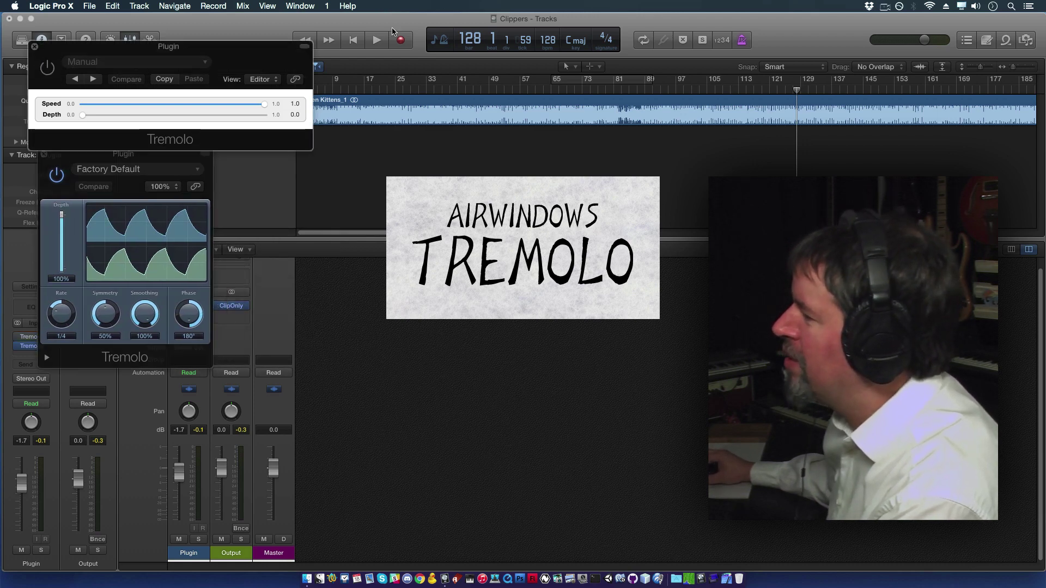
left_click(369, 90)
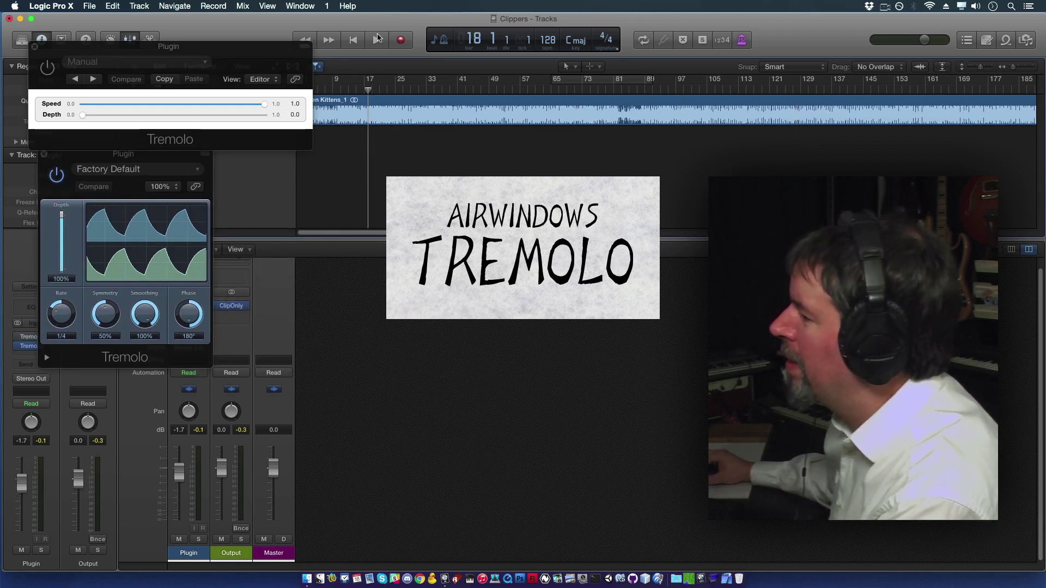
left_click(378, 39)
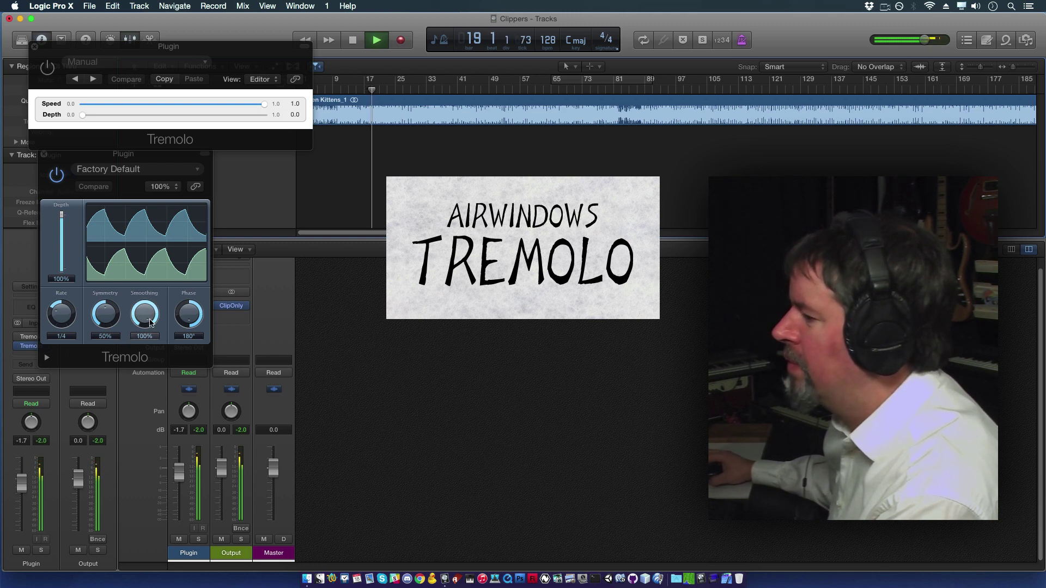
Set Logic's Tremolo to Phase 0°, Symmetry 2%, Rate 6.59 Hz and Smoothing 11%.
left_click(195, 301)
left_click_drag(195, 301, 190, 354)
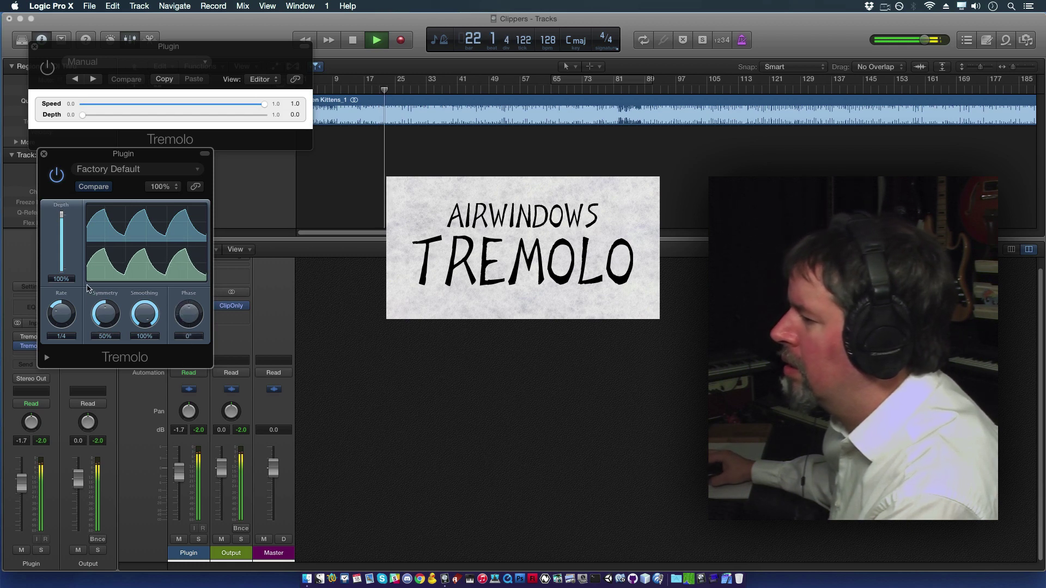
left_click_drag(105, 318, 103, 355)
left_click_drag(61, 319, 65, 252)
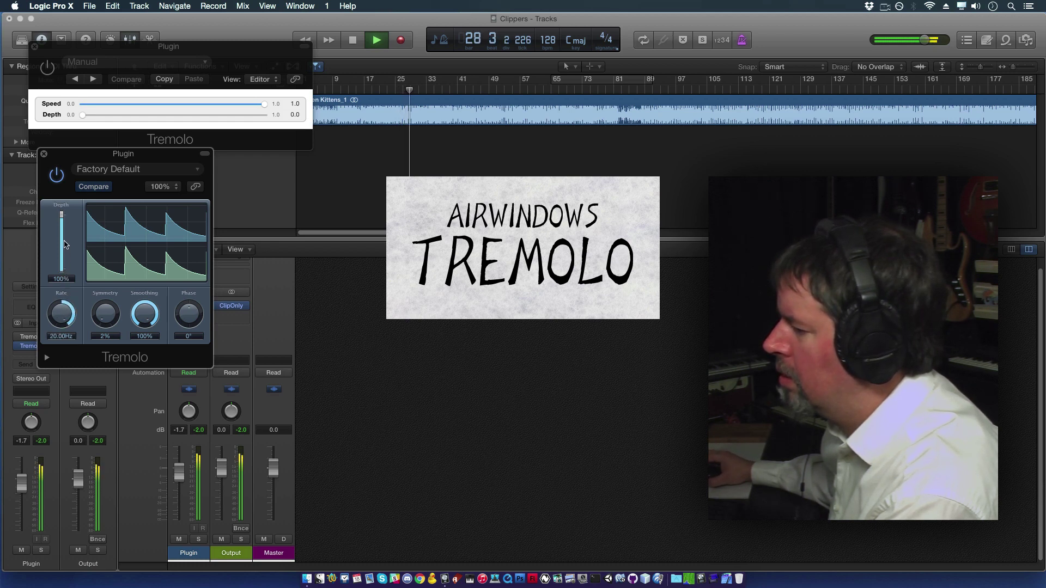
left_click_drag(64, 321, 64, 324)
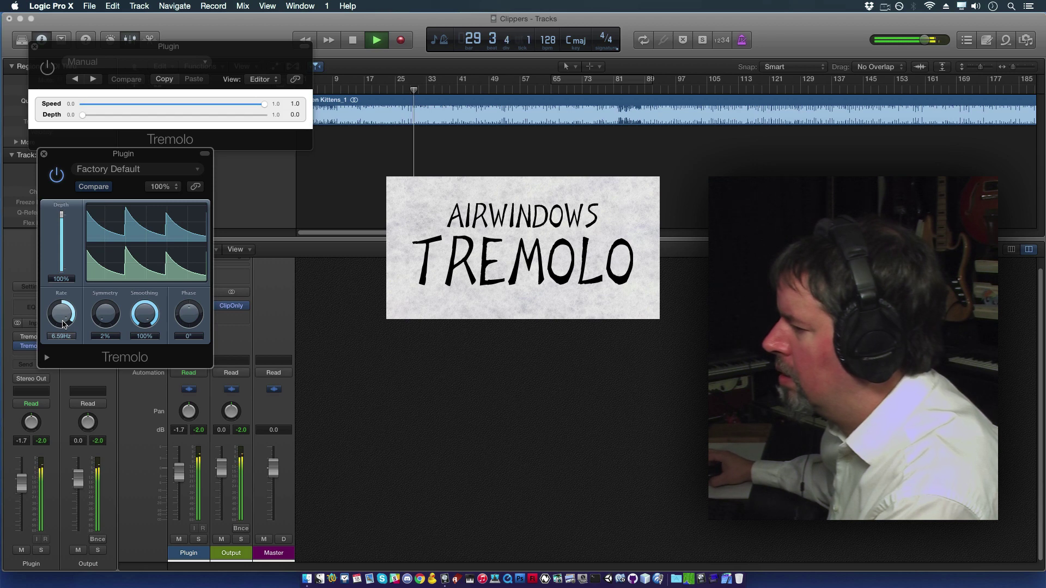
left_click_drag(150, 314, 154, 384)
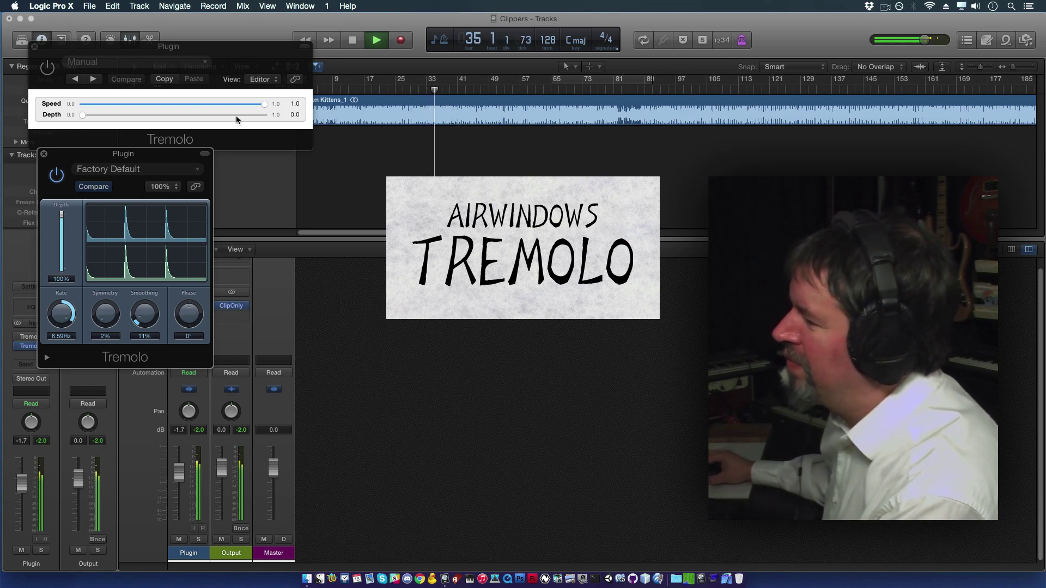
Raise the bypassed Airwindows Tremolo's Depth to 1.0, and set Logic's Tremolo to Symmetry 51% and Smoothing 0%.
left_click_drag(242, 116, 260, 116)
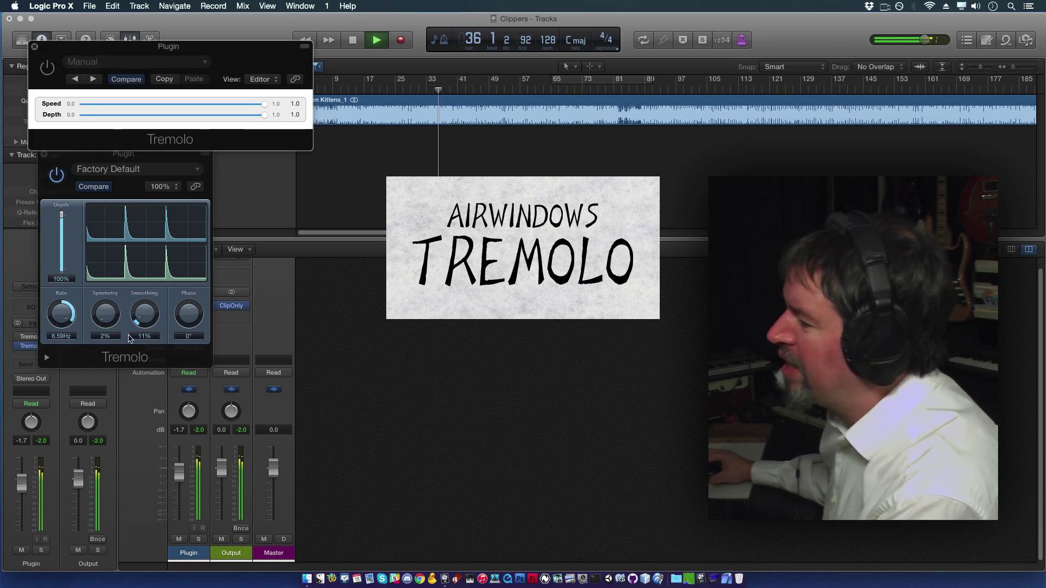
left_click(105, 315)
left_click_drag(105, 314, 115, 289)
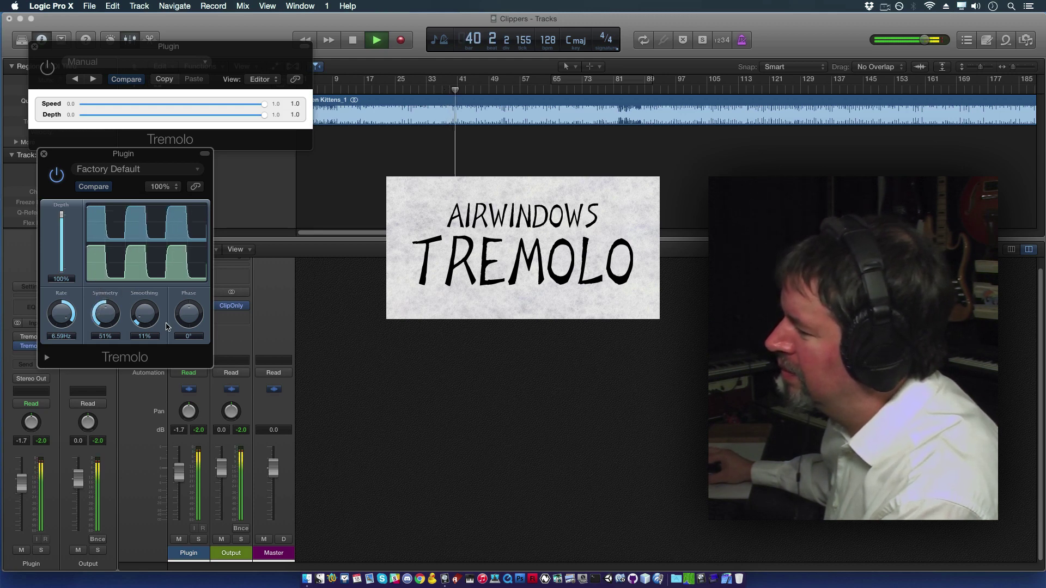
mouse_move(149, 320)
left_mouse_down()
mouse_move(146, 237)
mouse_move(146, 325)
left_mouse_up()
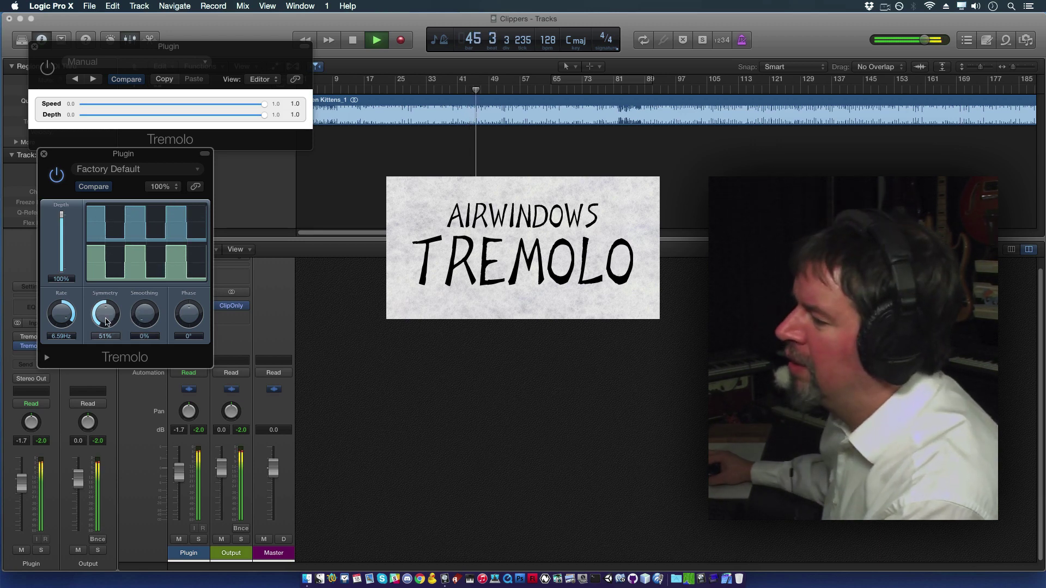
Try Symmetry 8% on Logic's Tremolo, check its additional Offset parameter and set Symmetry to 19%.
left_click_drag(107, 318, 103, 353)
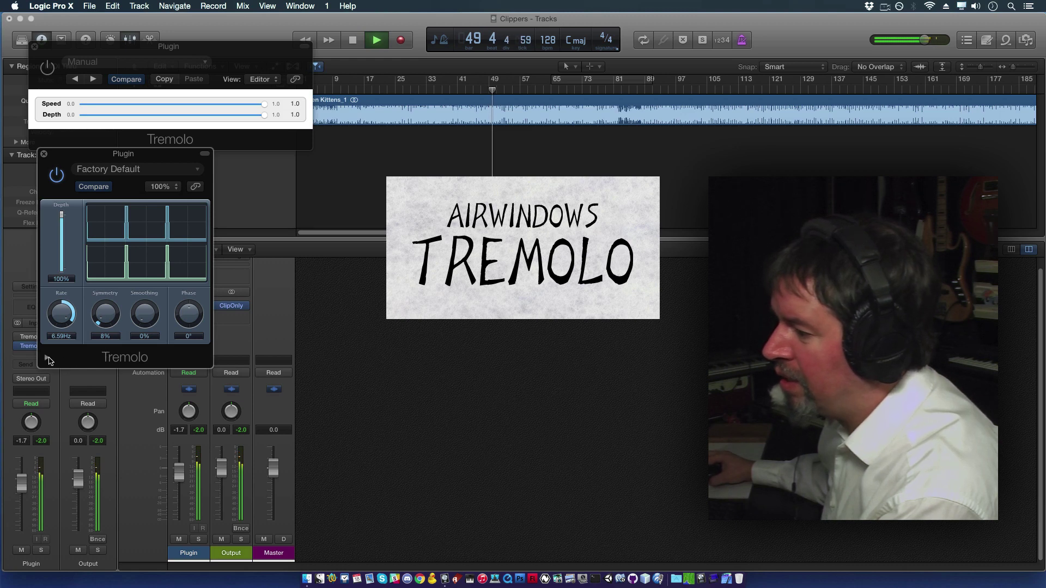
left_click(47, 357)
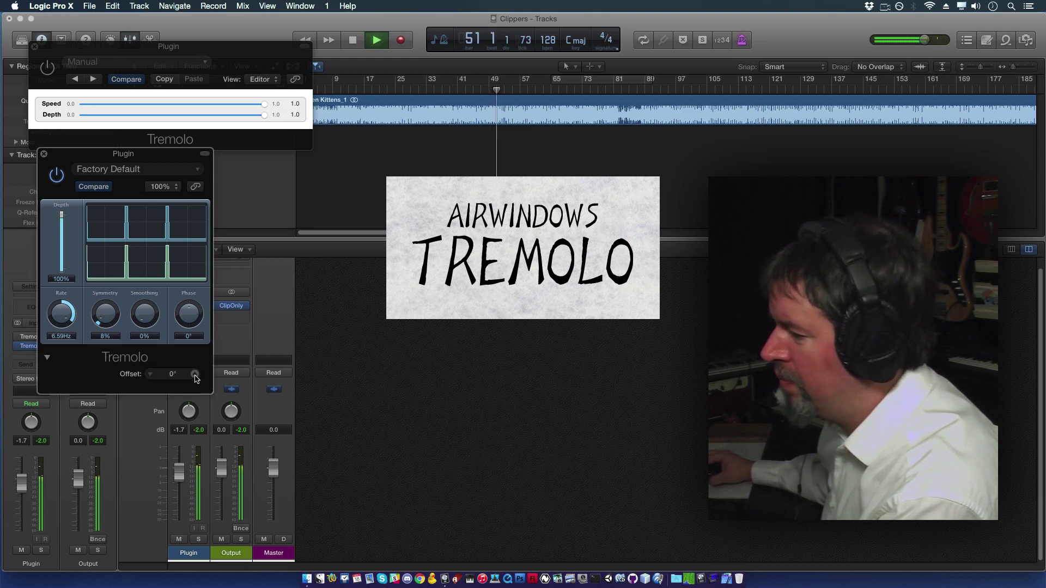
left_click_drag(196, 379, 151, 377)
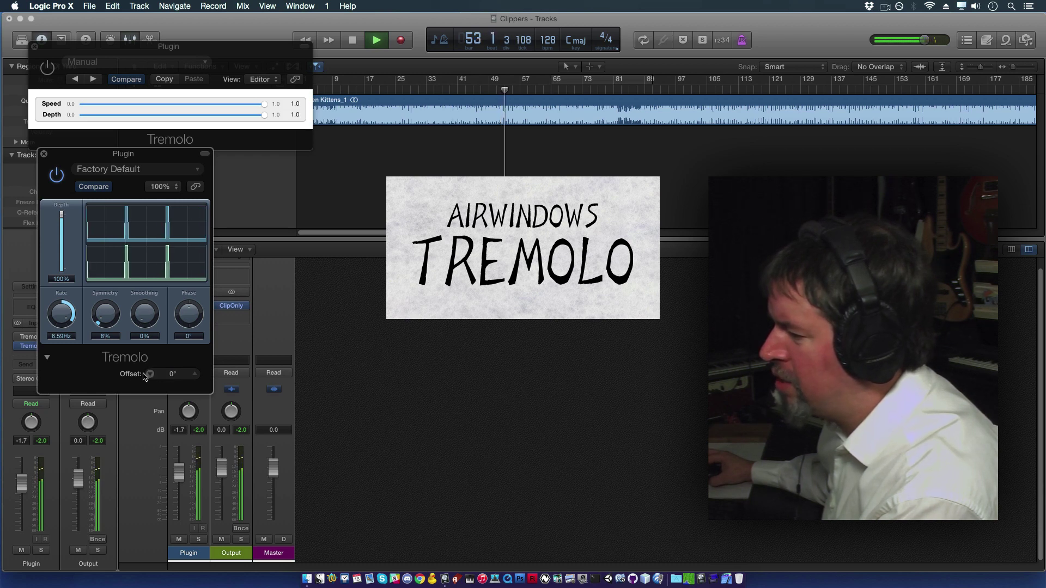
left_click(48, 359)
left_click_drag(109, 315, 107, 305)
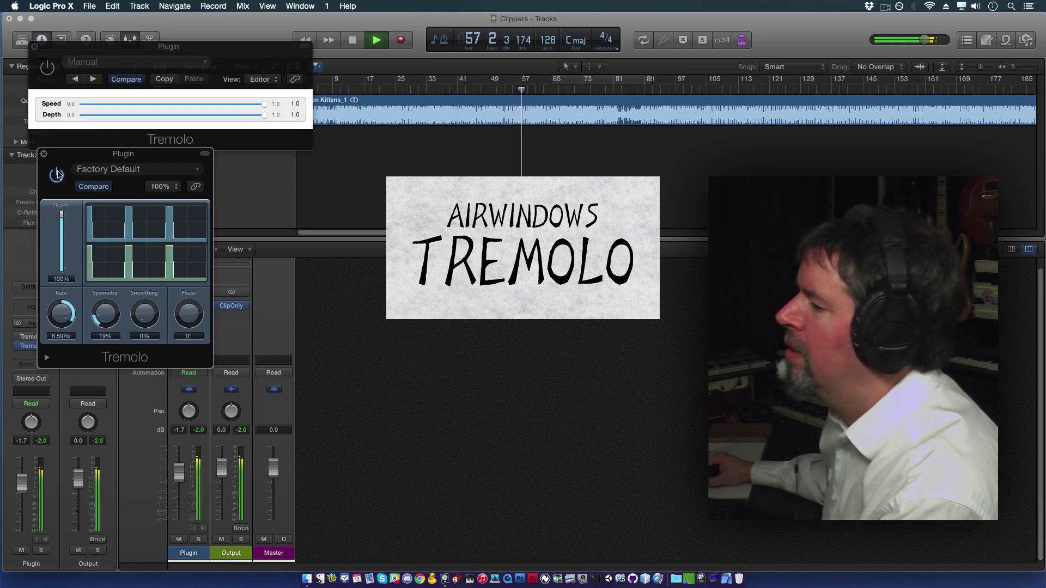
Swap Logic's Tremolo for the Airwindows Tremolo and adjust the latter to Speed 0.79 and Depth 0.898.
left_click(57, 174)
left_click(47, 67)
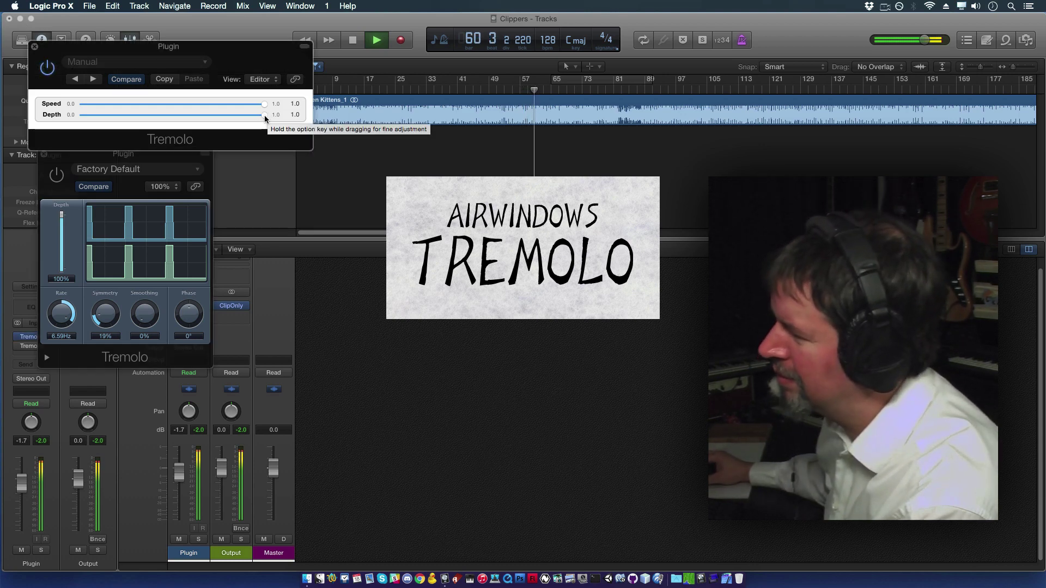
left_click_drag(265, 104, 165, 116)
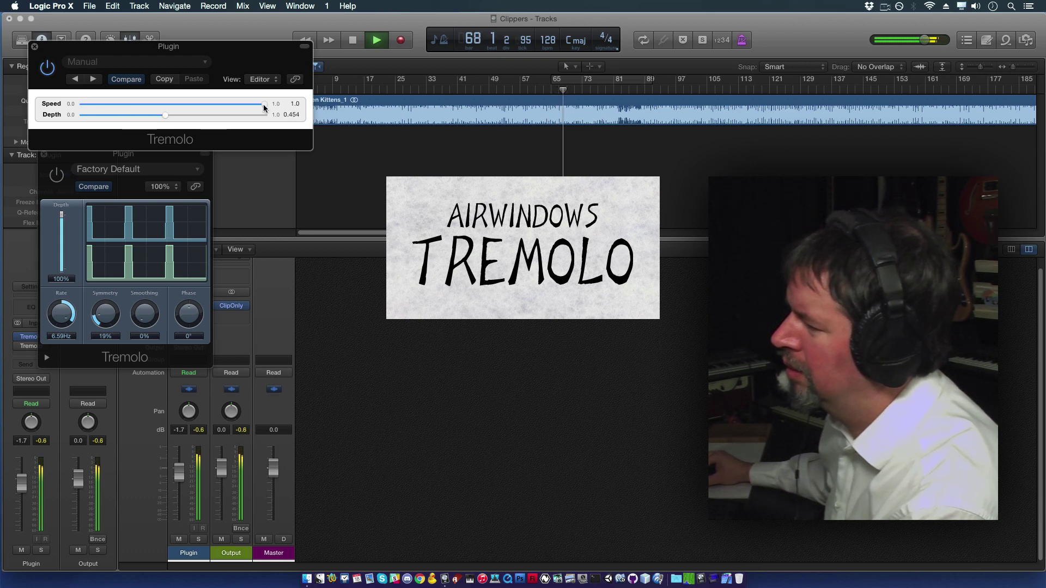
left_click_drag(263, 105, 240, 104)
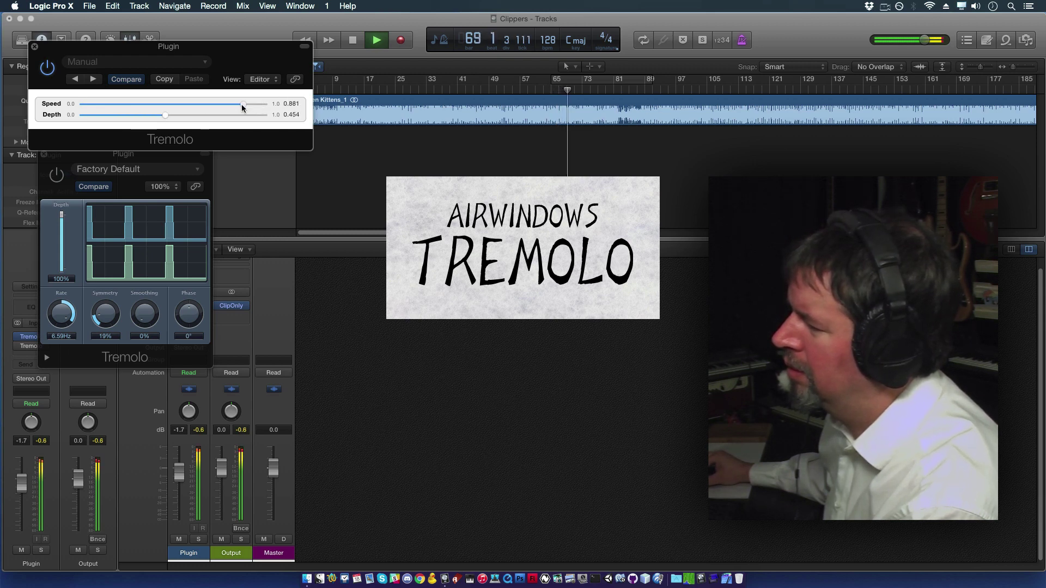
left_click_drag(165, 116, 226, 109)
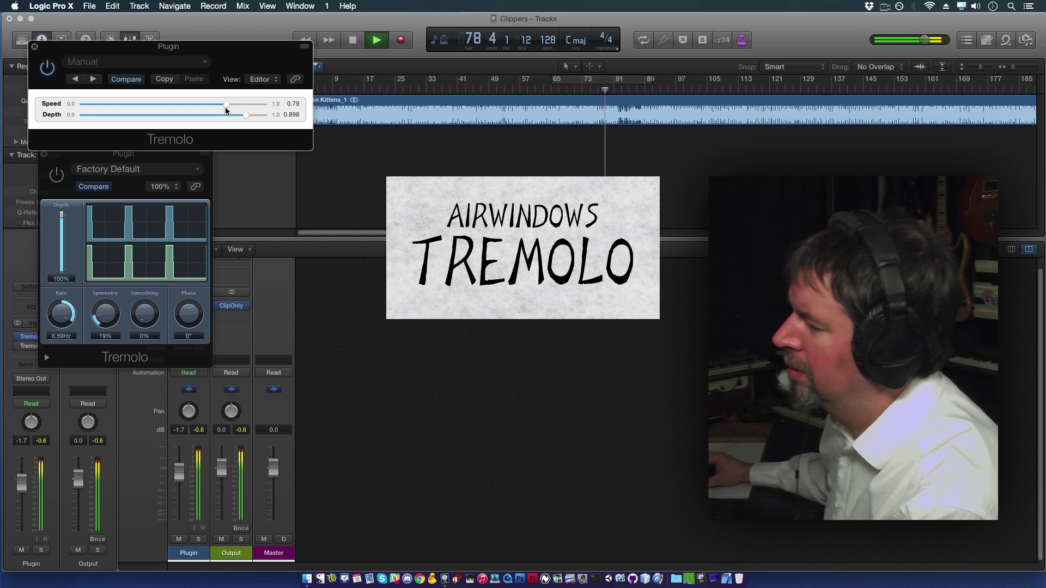
Compare Logic's Tremolo at Smoothing 78% with the Airwindows Tremolo at Speed 0.762 and Depth 0.418.
left_click(173, 335)
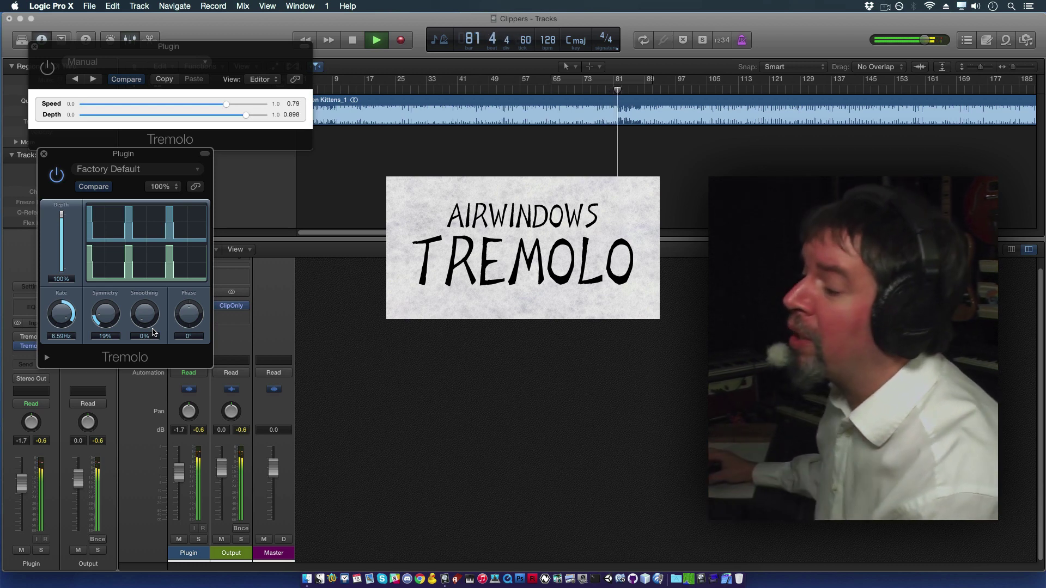
left_click_drag(144, 313, 138, 254)
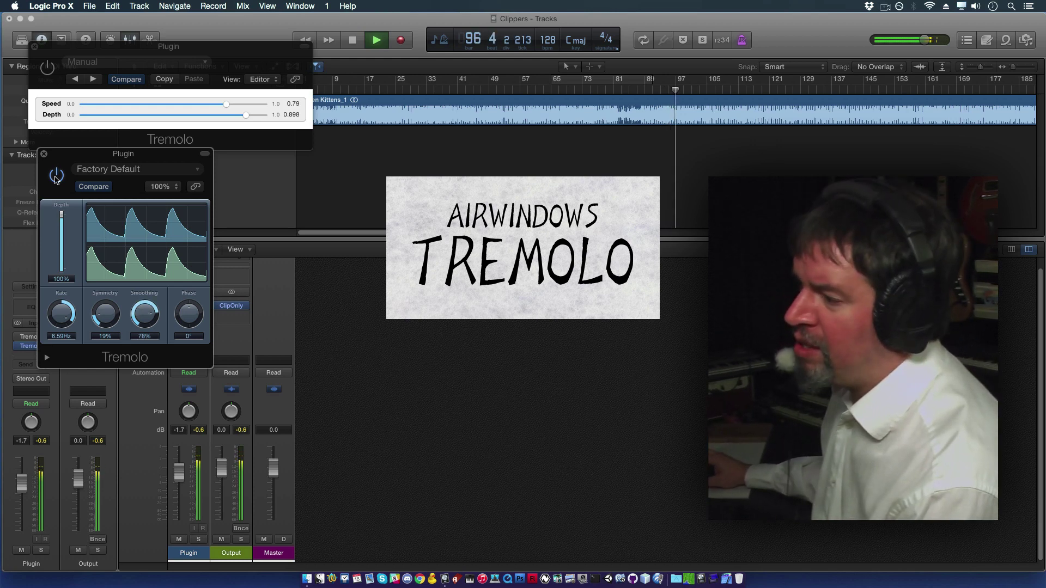
left_click(42, 72)
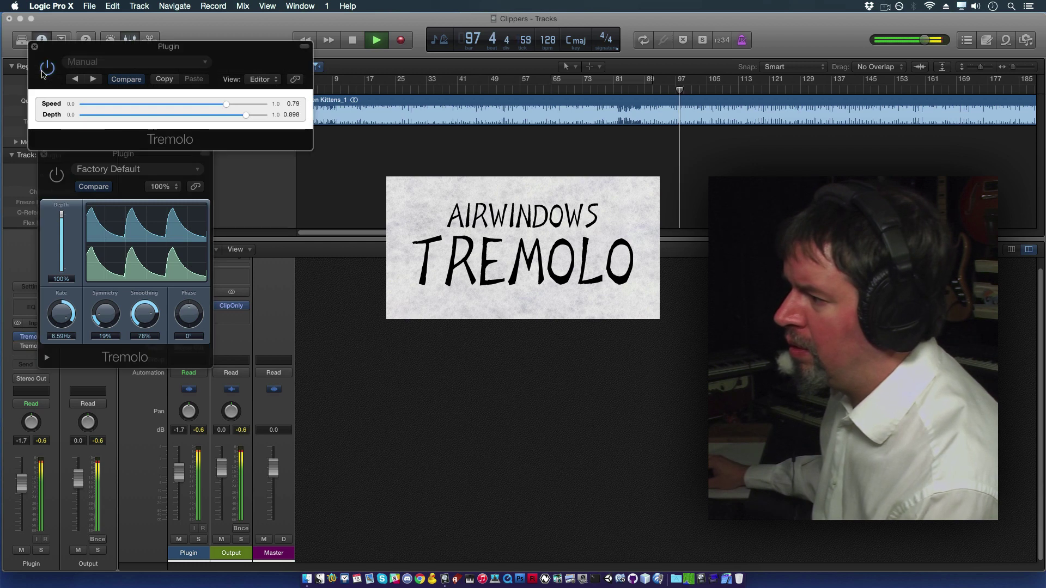
left_click_drag(225, 104, 159, 108)
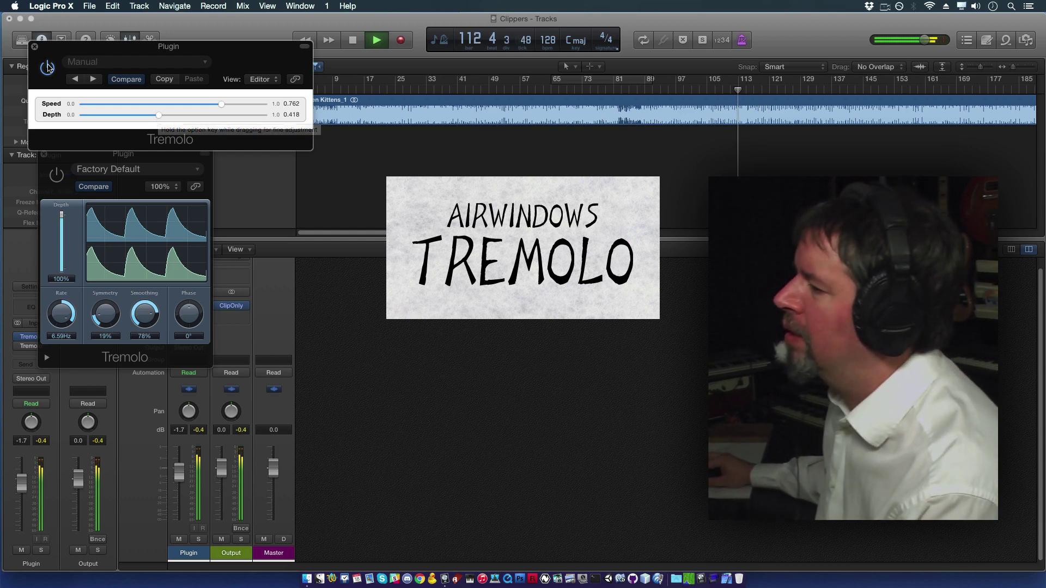
Swap back to Logic's Tremolo and set its Smoothing to 100% and Symmetry to 50%.
left_click(48, 67)
left_click(56, 176)
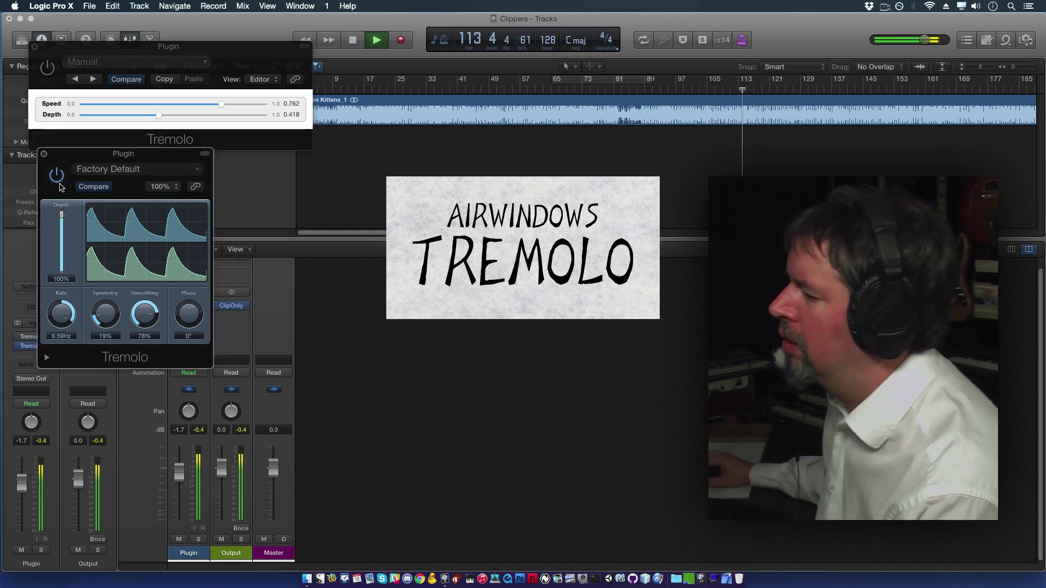
left_click_drag(145, 314, 103, 287)
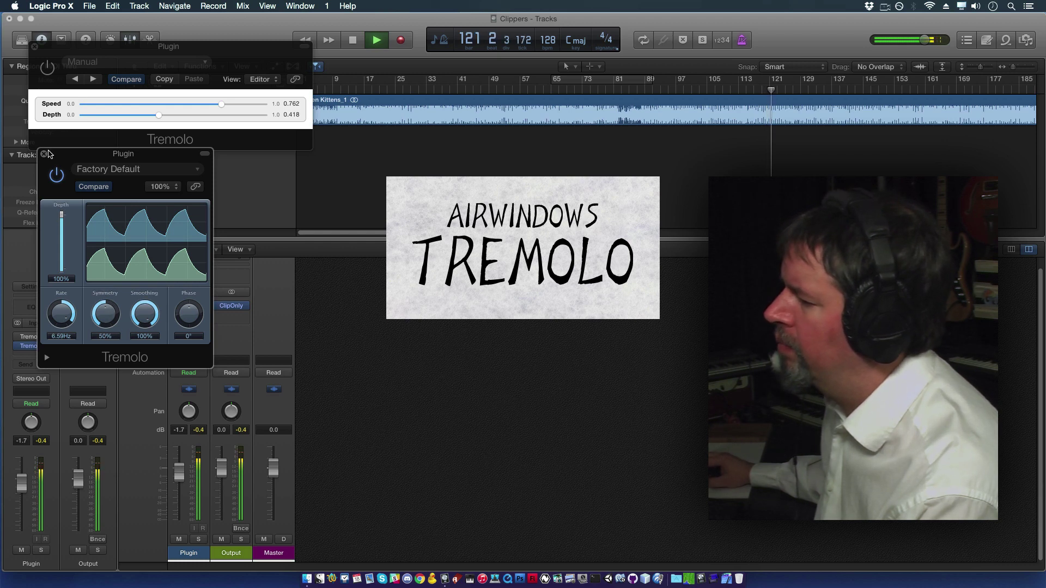
Reactivate the Airwindows Tremolo in place of Logic's, set its Depth to 0.5 and compare the two alternately.
left_click(55, 174)
left_click(47, 66)
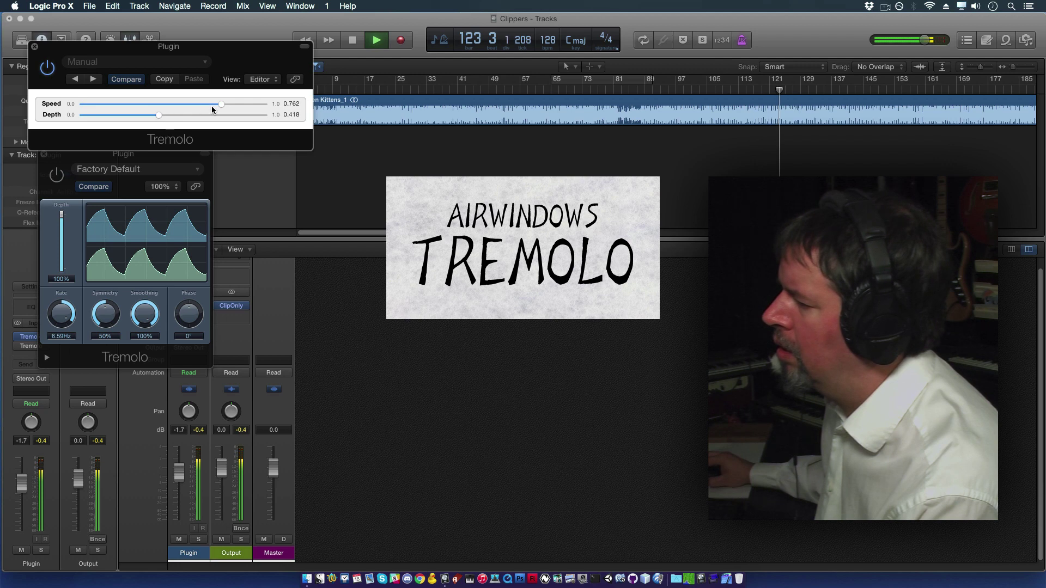
left_click_drag(156, 117, 172, 115)
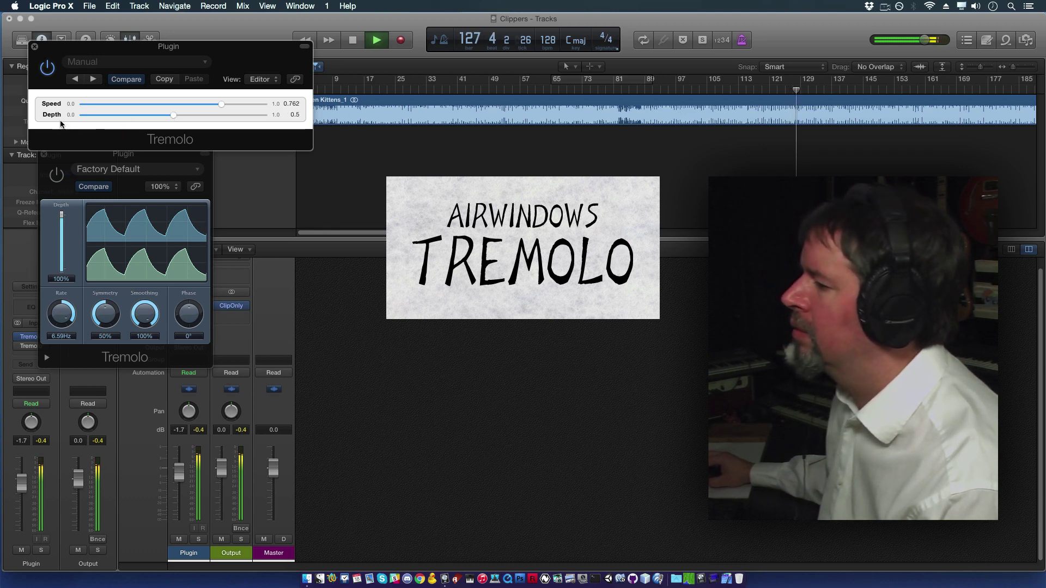
left_click(57, 178)
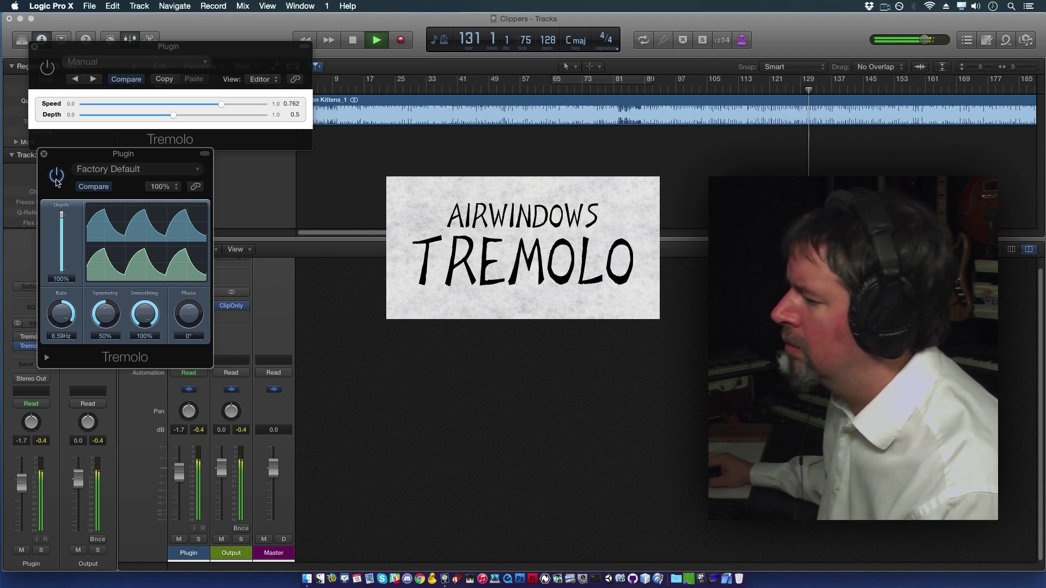
left_click(47, 67)
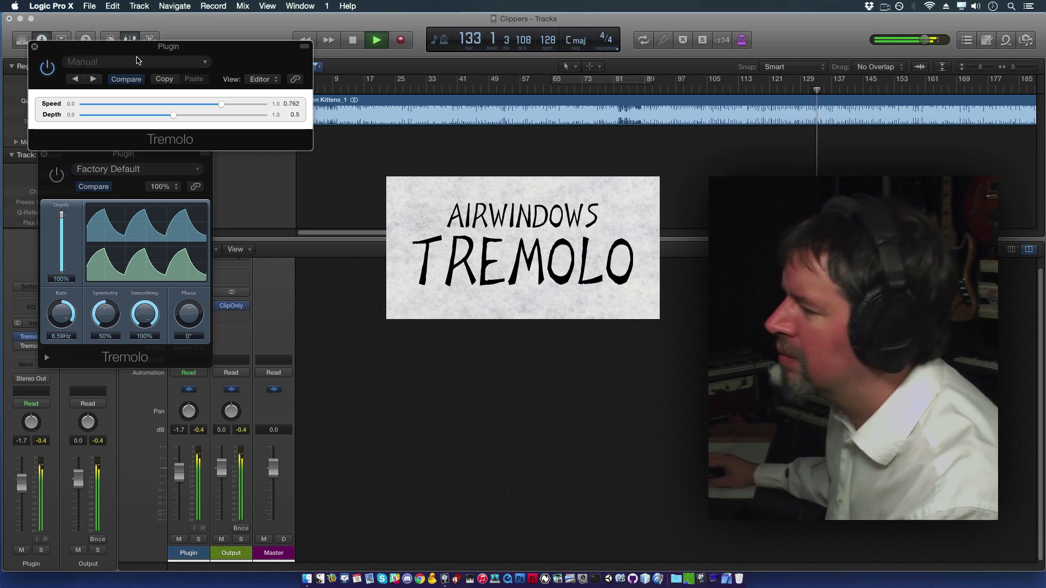
Compare the Airwindows Tremolo at Speed 1.0 with Logic's Tremolo at Rate 18.00 Hz, ending on the Airwindows plug-in.
left_click_drag(222, 105, 260, 103)
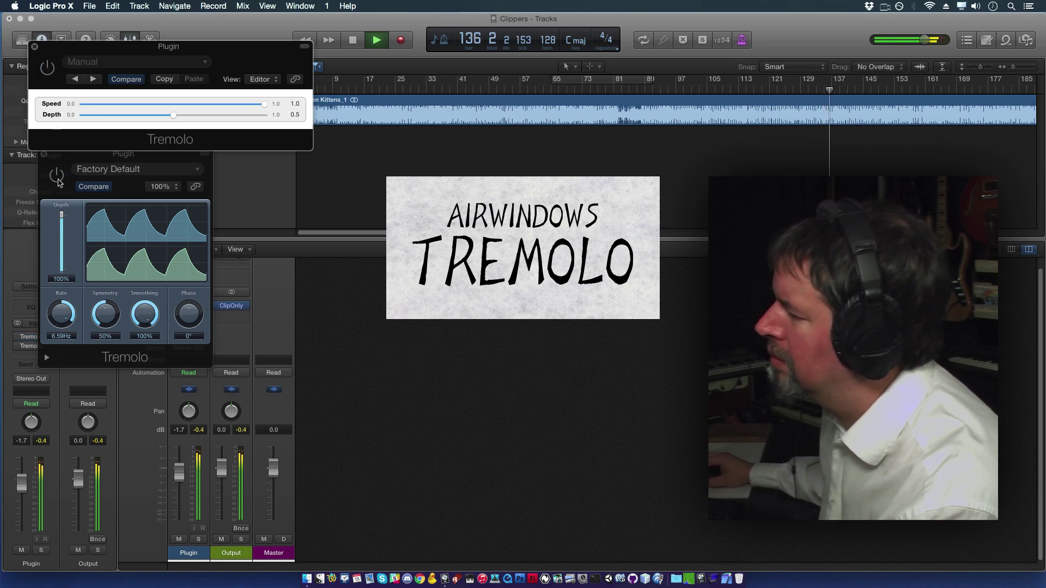
left_click(58, 182)
left_click_drag(64, 319, 64, 315)
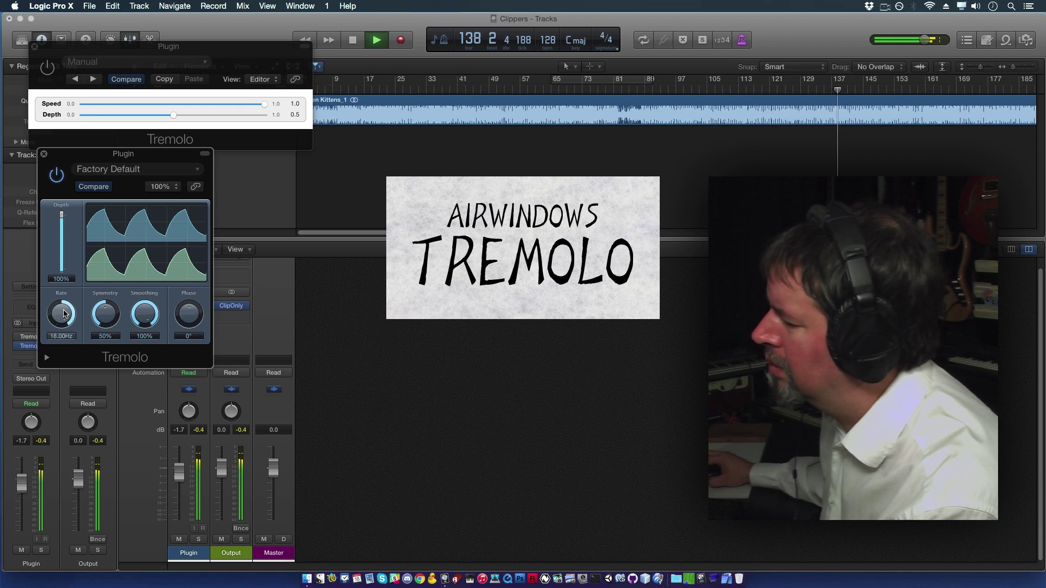
left_click(55, 175)
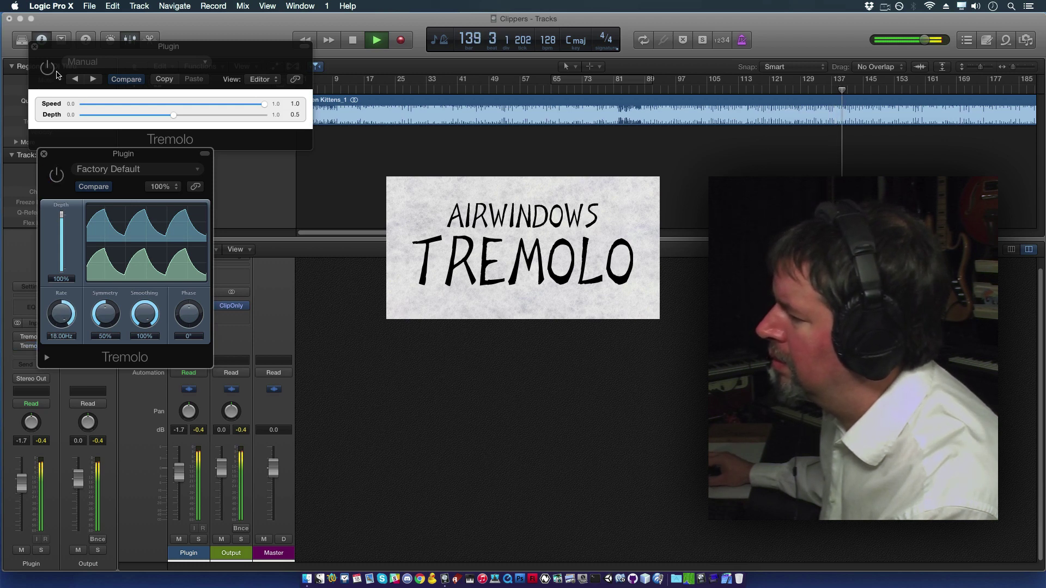
left_click(52, 68)
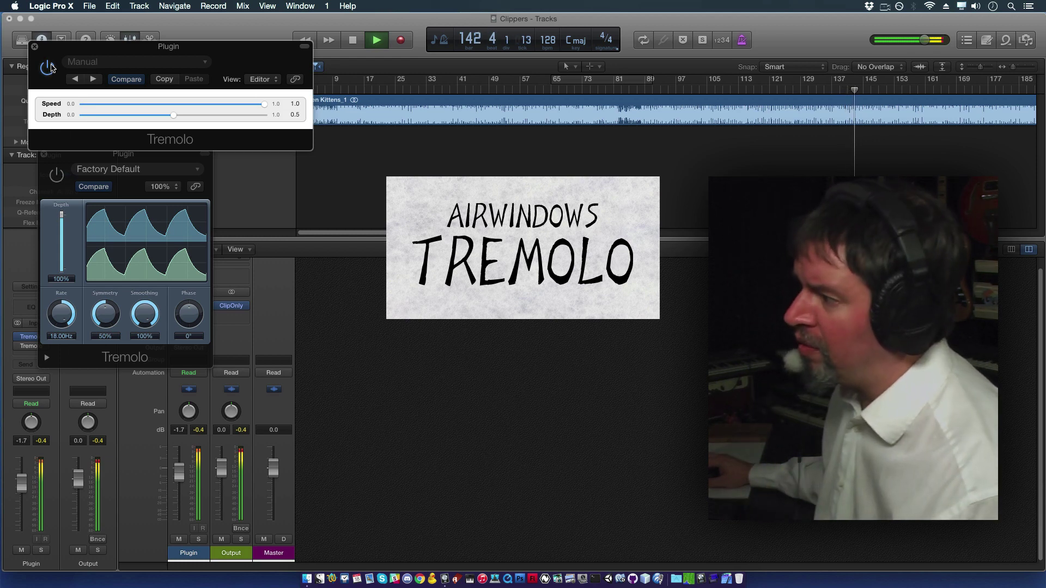
Close Logic's Tremolo window, set the Airwindows Tremolo to Speed 0.49 and Depth 1.0, and stop playback.
left_click(55, 178)
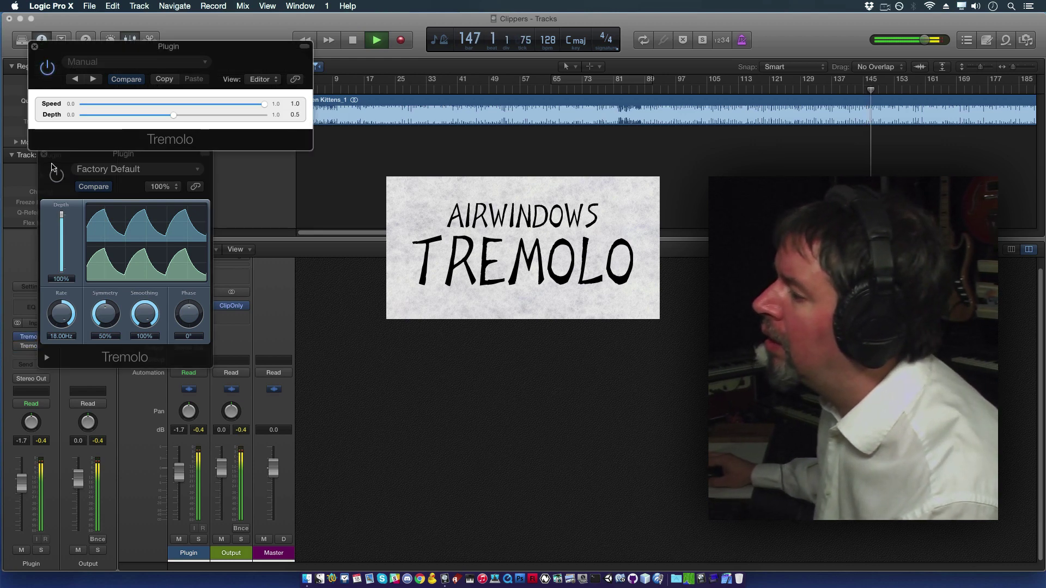
left_click(44, 154)
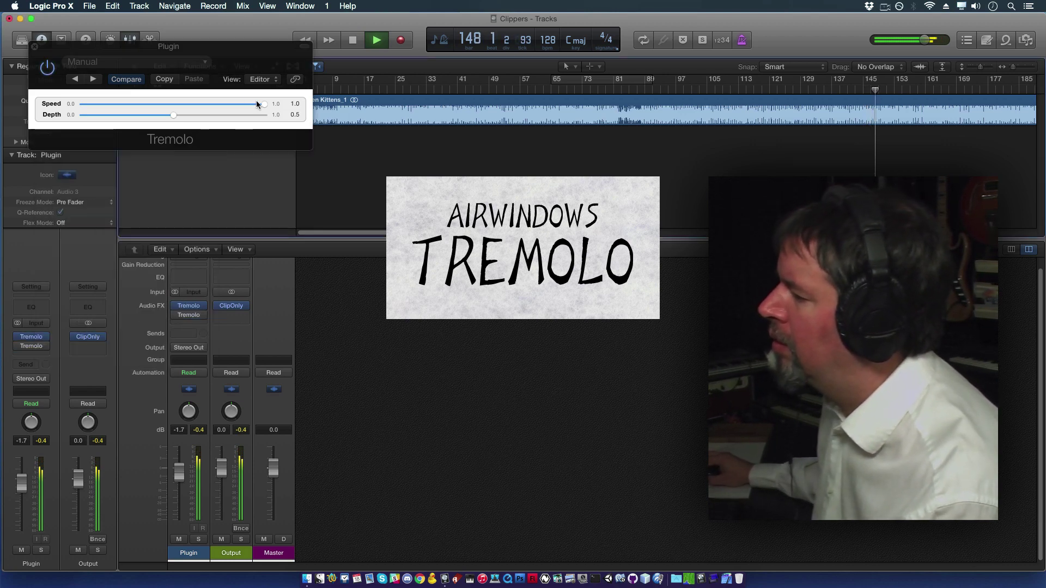
left_click_drag(263, 102, 172, 114)
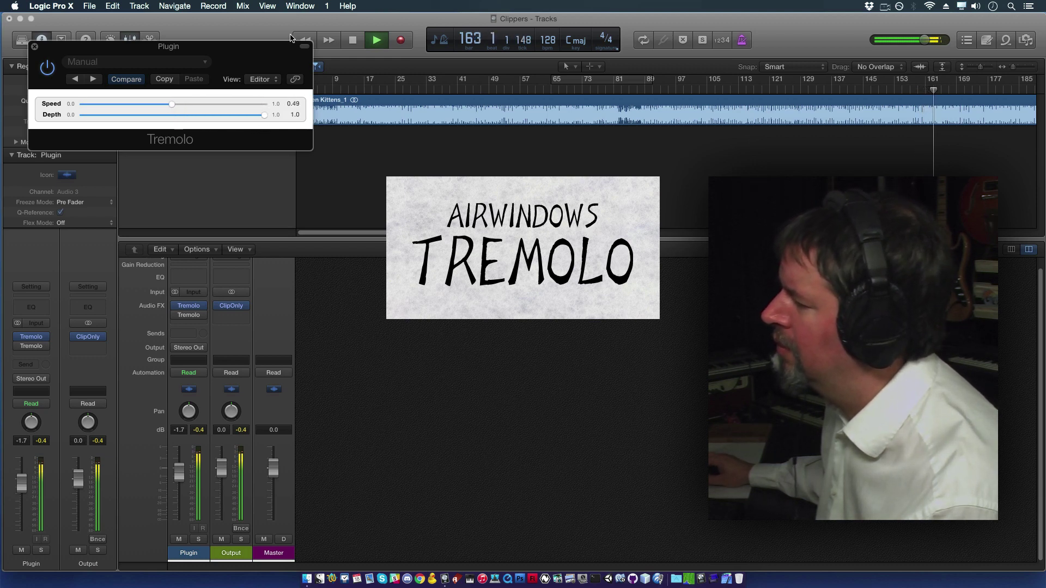
left_click(353, 39)
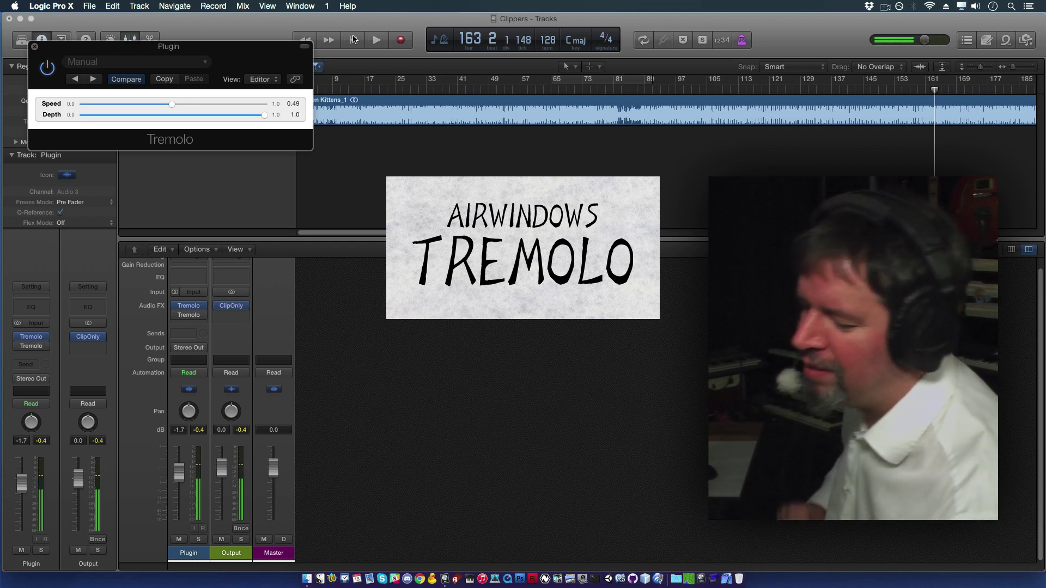